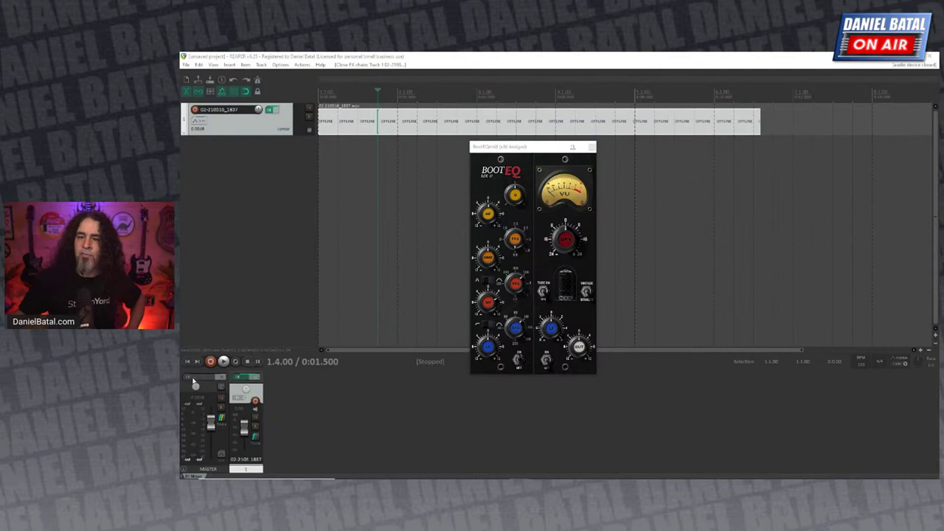
Add the VST3 SPAN (Voxengo) analyzer to the 02-210316_1837 track's effects chain and reposition the chain window.
{"action": "left_click", "coordinate": [255, 380]}
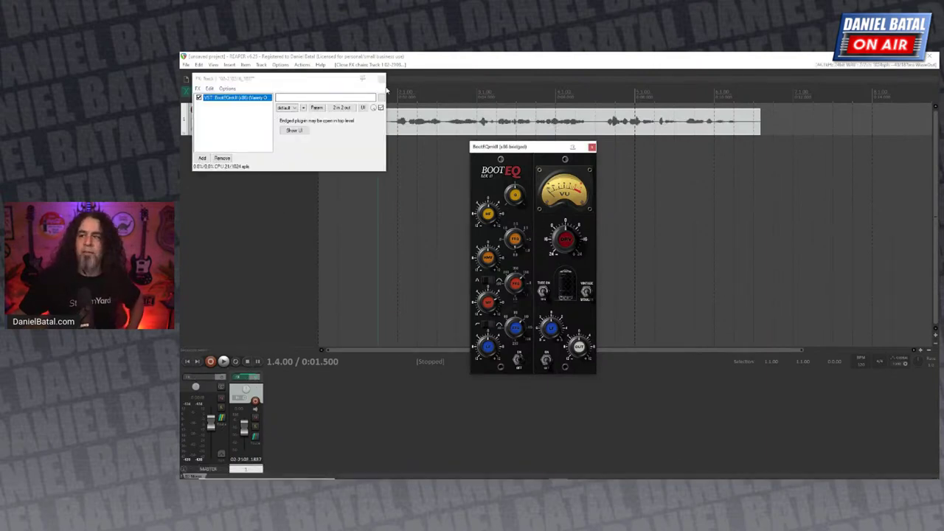
{"action": "left_click_drag", "start_coordinate": [291, 74], "coordinate": [728, 167]}
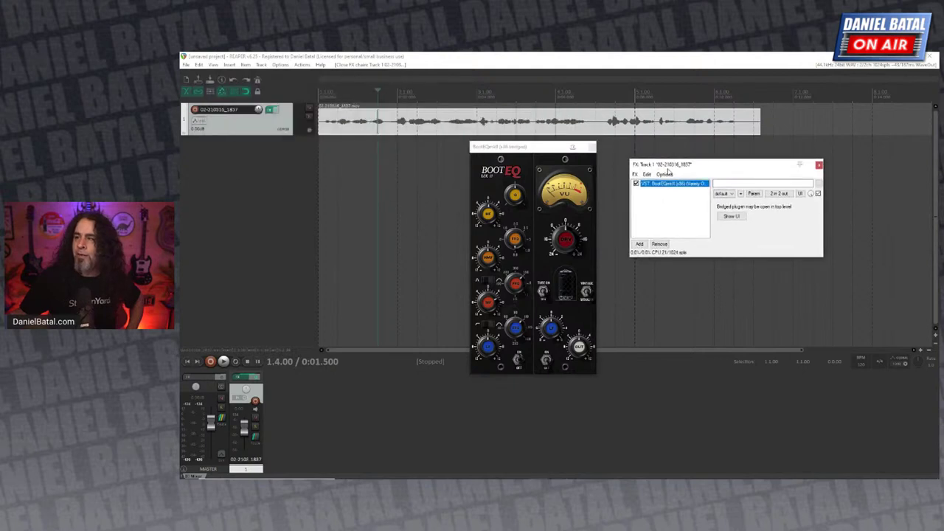
{"action": "left_click", "coordinate": [591, 147]}
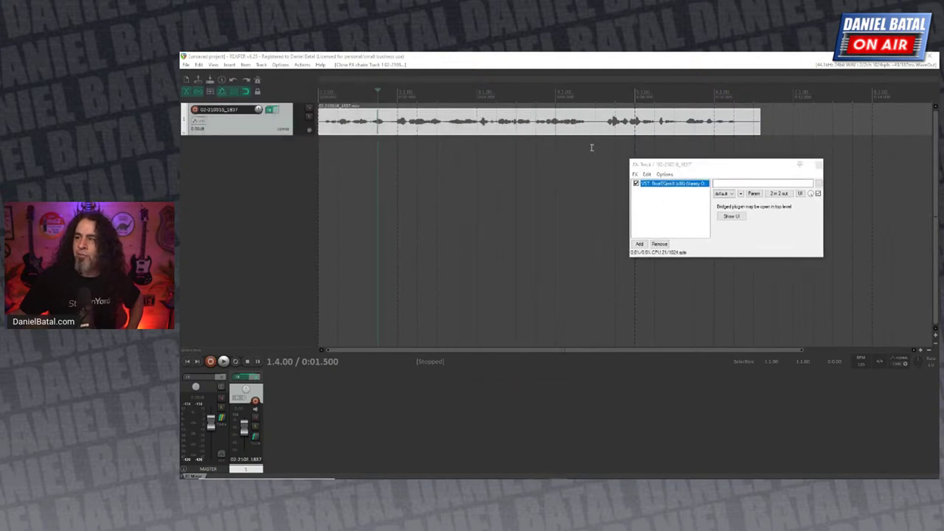
{"action": "left_click", "coordinate": [640, 244]}
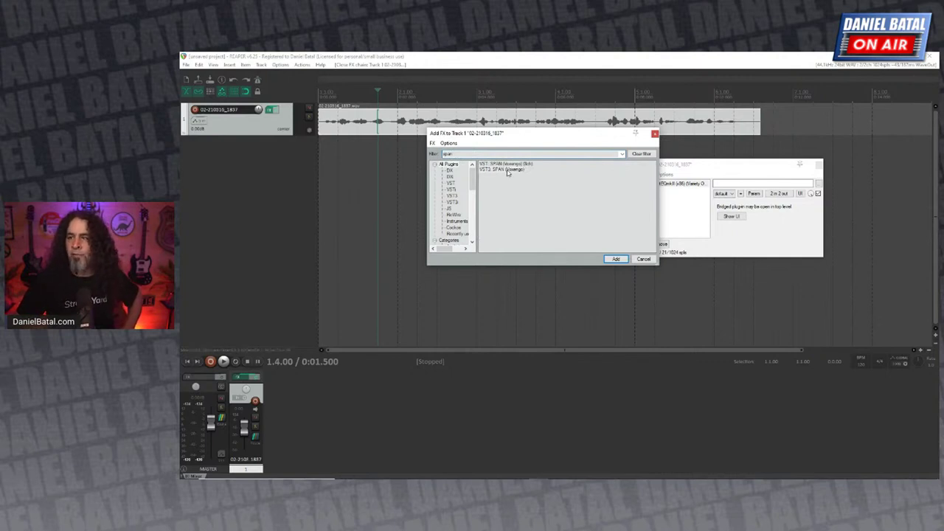
{"action": "left_click", "coordinate": [507, 169]}
{"action": "left_click", "coordinate": [616, 259]}
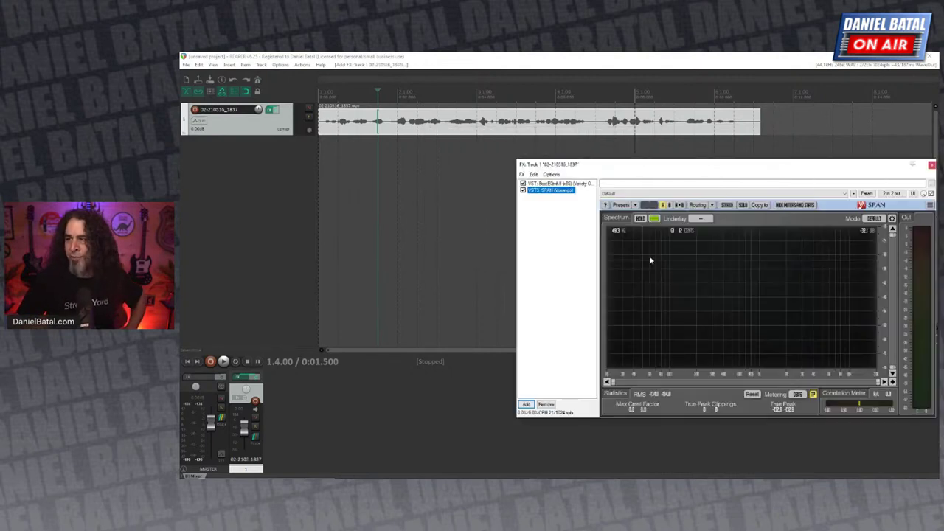
{"action": "left_click_drag", "start_coordinate": [664, 163], "coordinate": [521, 171]}
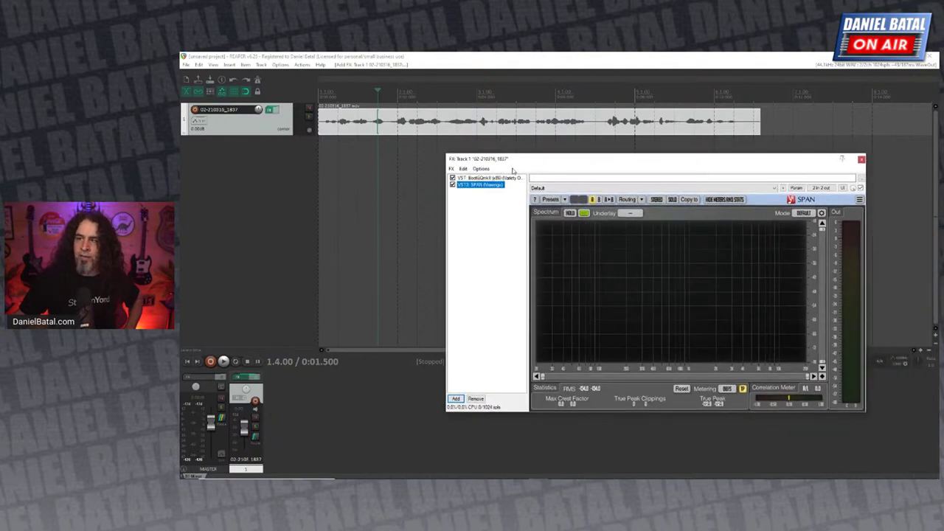
Bypass BootEQmkII and play the track to examine the unprocessed voice's spectrum in SPAN, then stop playback.
{"action": "left_click", "coordinate": [452, 178]}
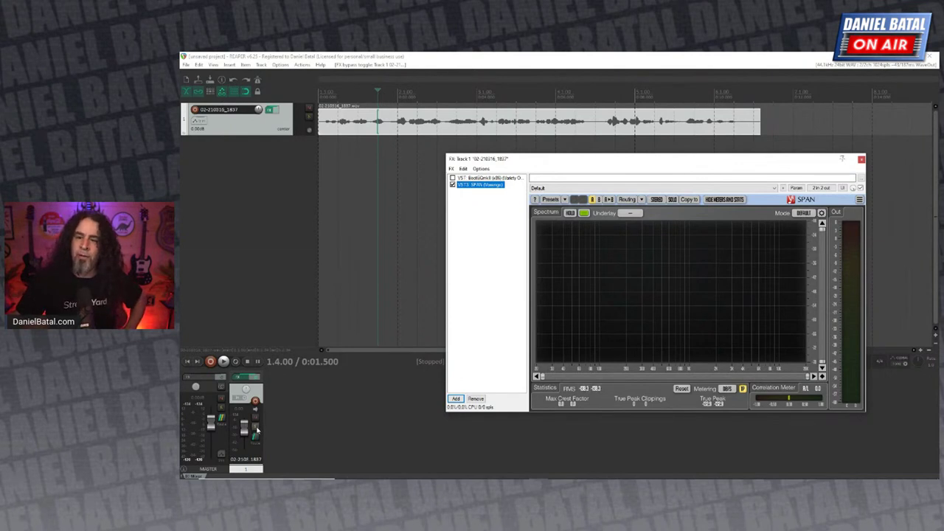
{"action": "left_click", "coordinate": [223, 361]}
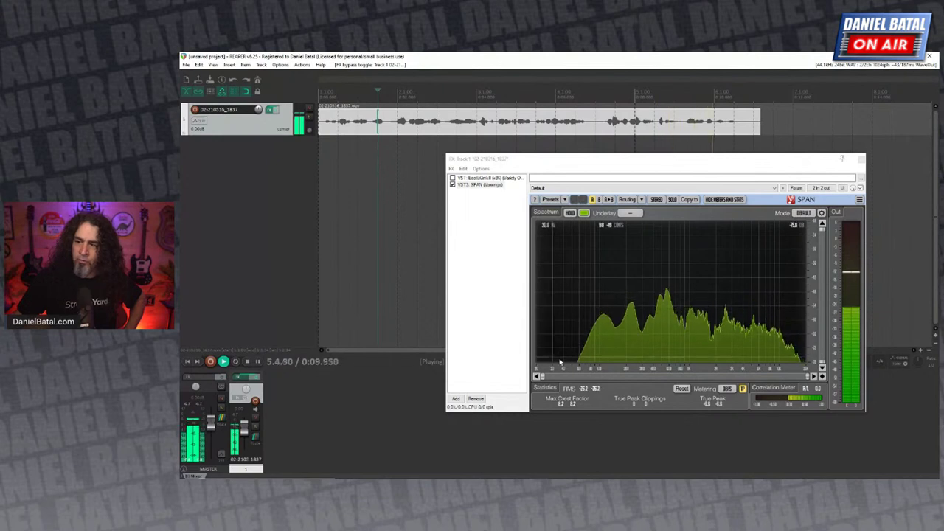
{"action": "left_click", "coordinate": [248, 362]}
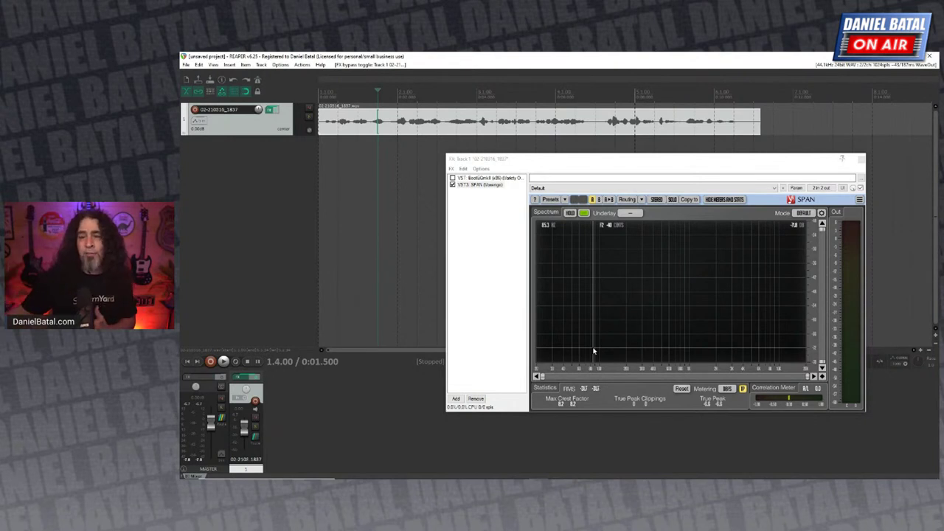
Make a time selection from 2.2.00 to 4.2.00, loop its playback to examine the raw spectrum, and stop.
{"action": "left_click", "coordinate": [418, 98]}
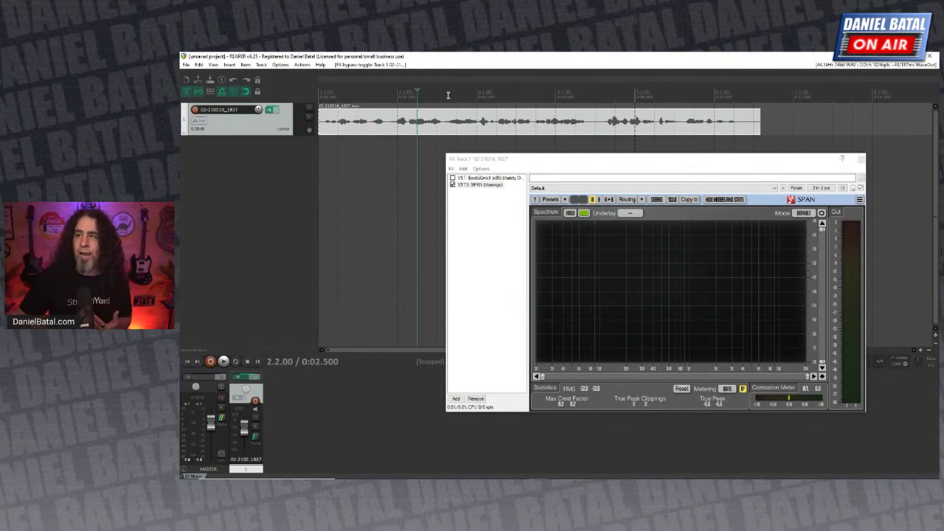
{"action": "left_click_drag", "start_coordinate": [413, 94], "coordinate": [575, 96]}
{"action": "left_click", "coordinate": [224, 361]}
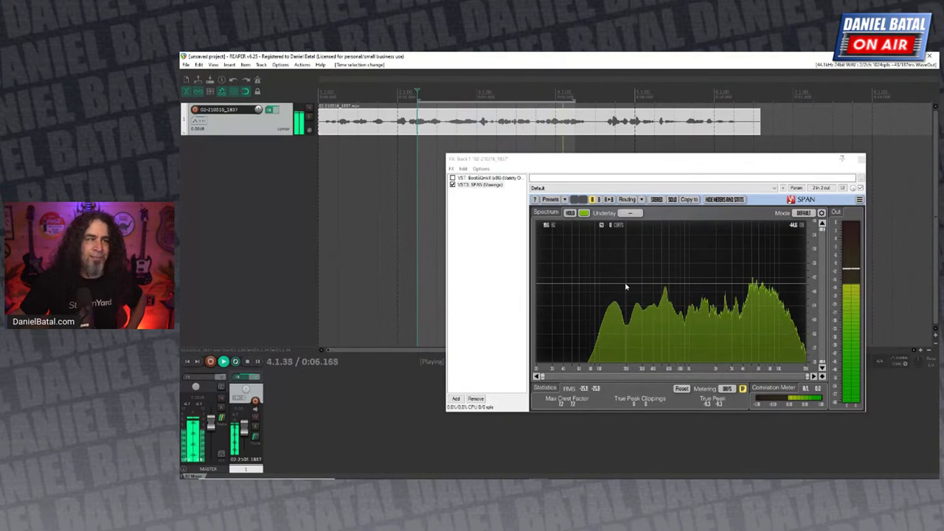
{"action": "mouse_move", "coordinate": [560, 478]}
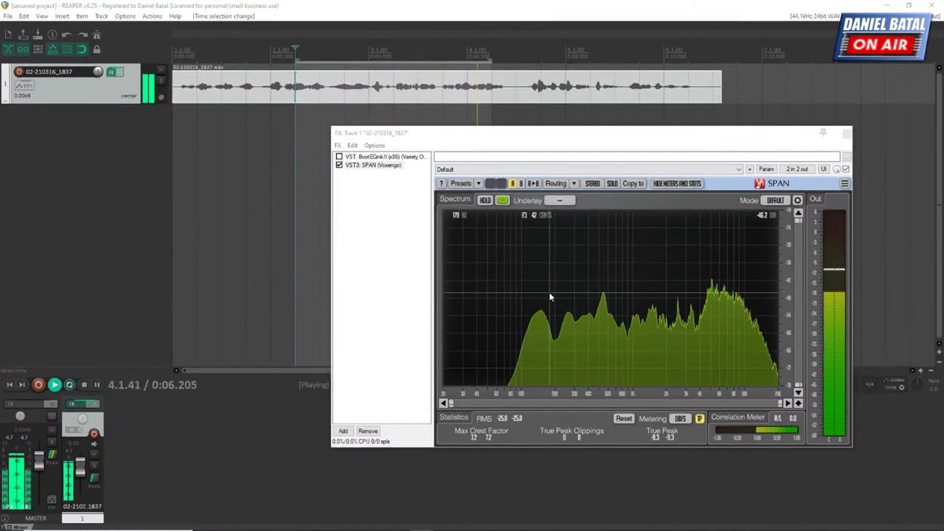
{"action": "left_click", "coordinate": [554, 299]}
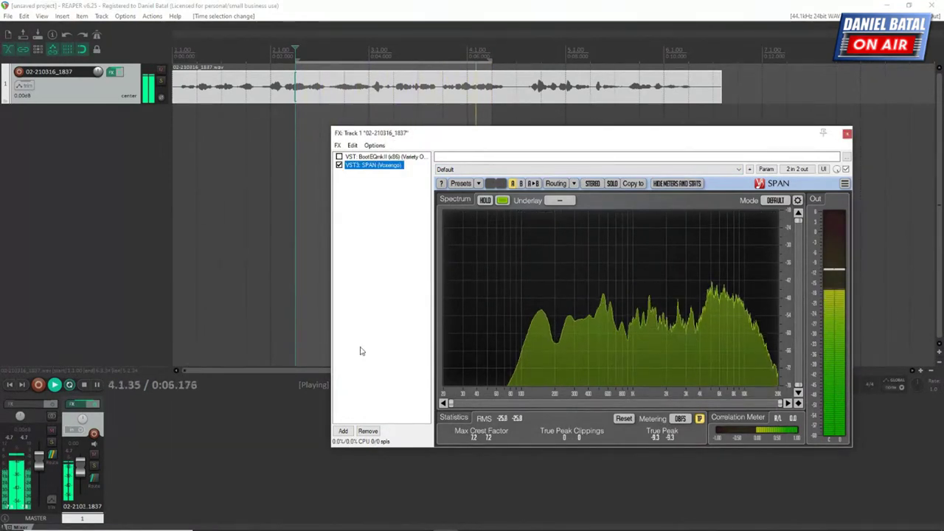
{"action": "left_click", "coordinate": [84, 385]}
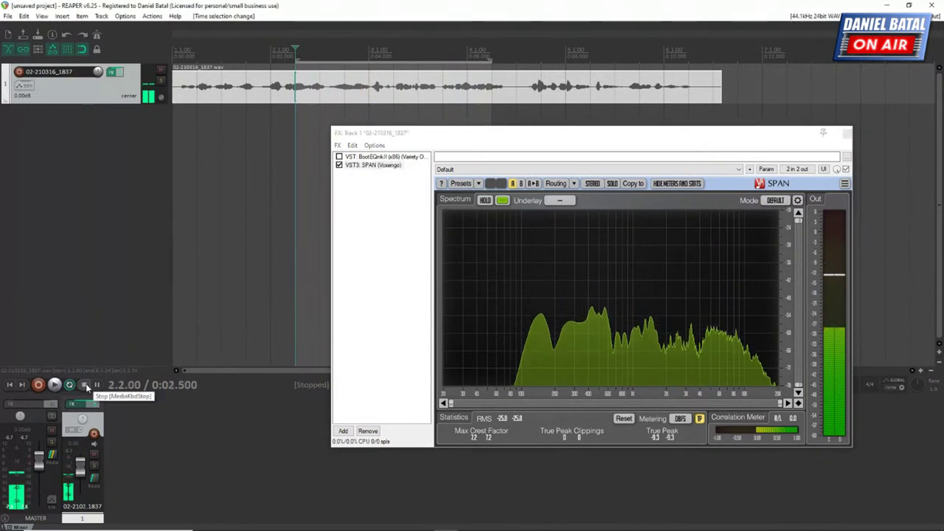
Re-enable BootEQmkII, show its interface, and adjust its equalizer bands.
{"action": "left_click", "coordinate": [340, 157]}
{"action": "double_click", "coordinate": [351, 157]}
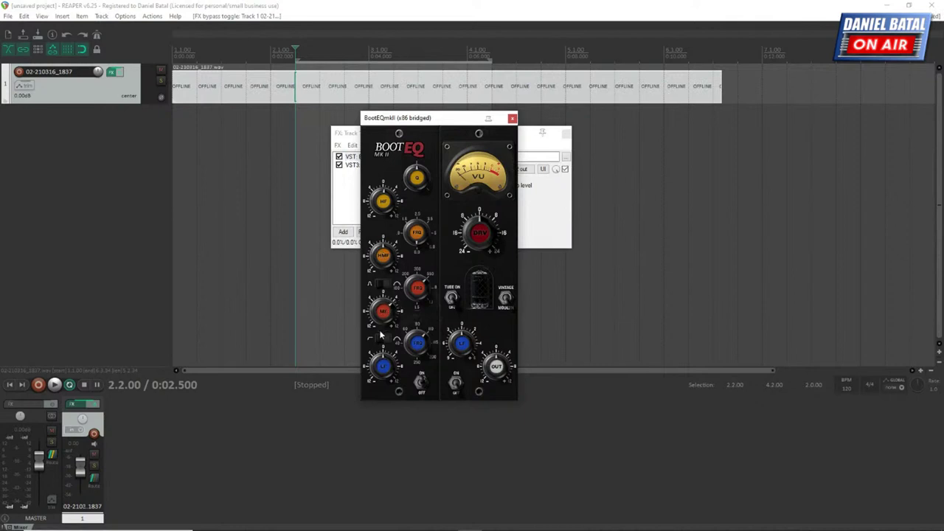
{"action": "left_click", "coordinate": [382, 374]}
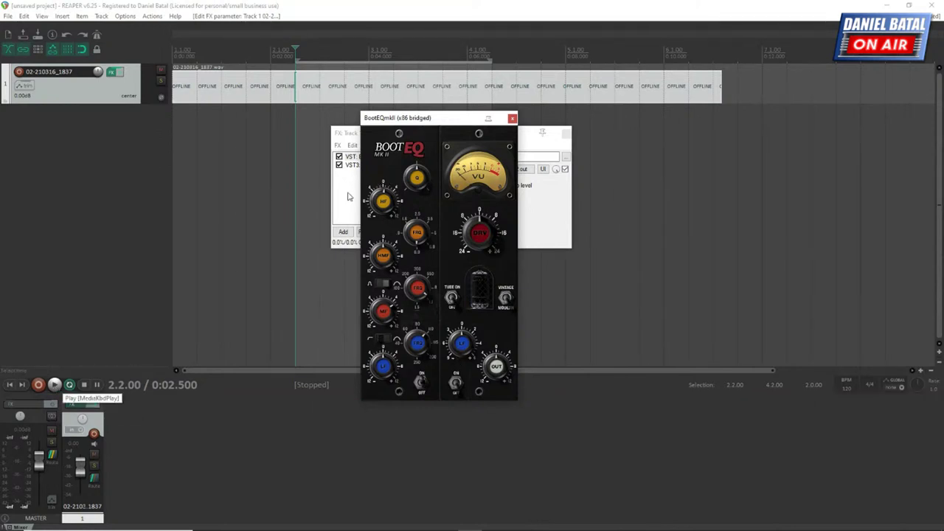
Place BootEQmkII beside the SPAN display and fine-tune its mid-frequency band while the loop plays.
{"action": "left_click", "coordinate": [351, 164]}
{"action": "left_click_drag", "start_coordinate": [459, 119], "coordinate": [230, 109]}
{"action": "key", "text": "space"}
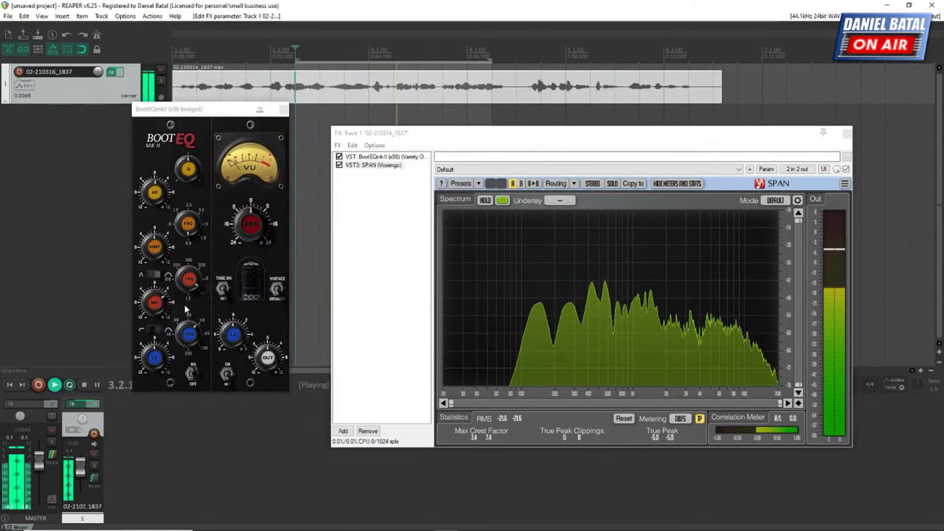
{"action": "left_click", "coordinate": [165, 277]}
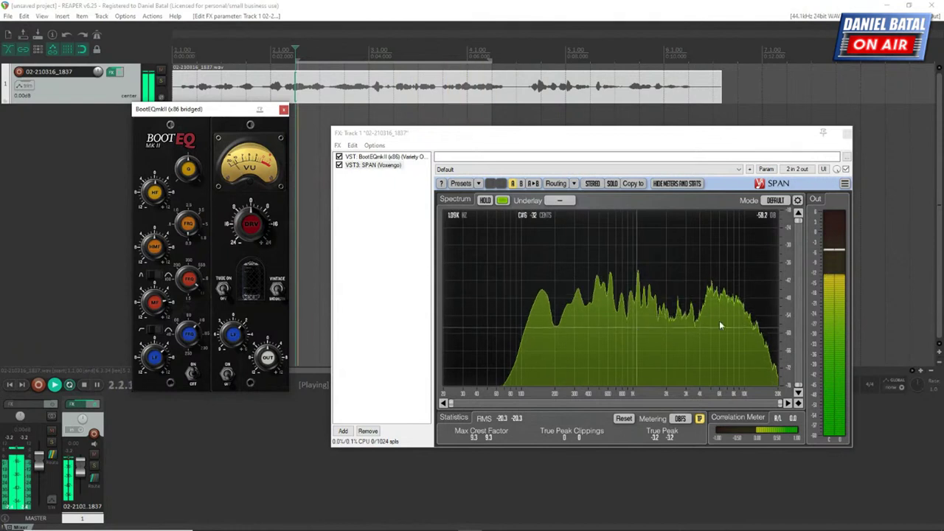
Close the BootEQmkII interface and replay the equalized voice from 2.1.00 to check it in SPAN.
{"action": "left_click", "coordinate": [283, 109]}
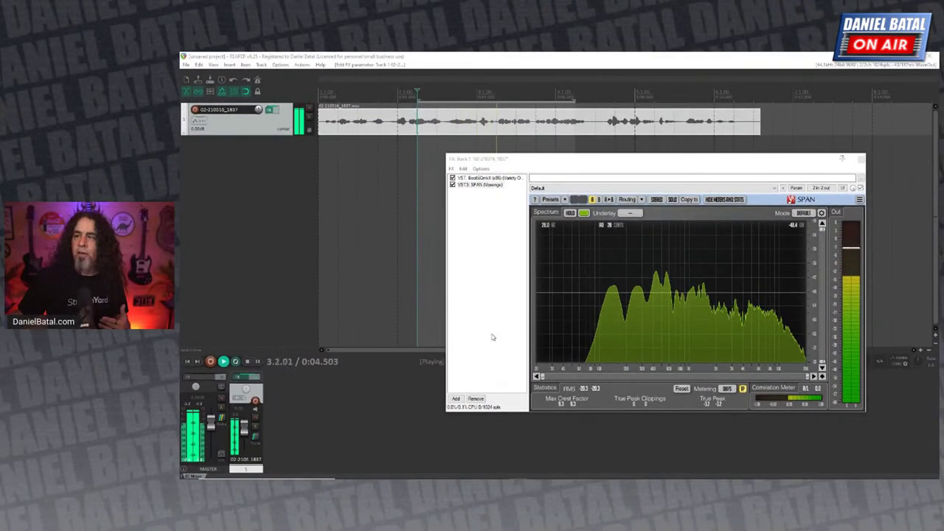
{"action": "left_click", "coordinate": [248, 361]}
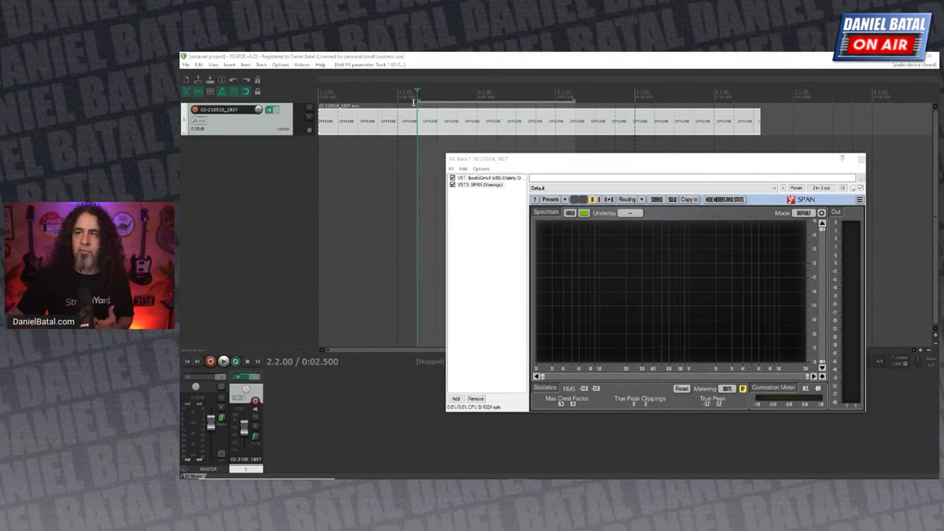
{"action": "key", "text": "space"}
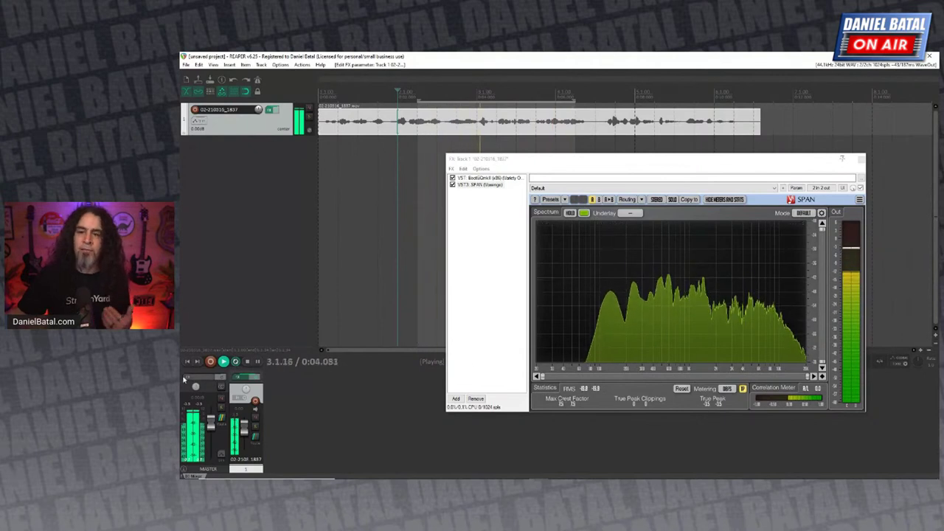
{"action": "key", "text": "space"}
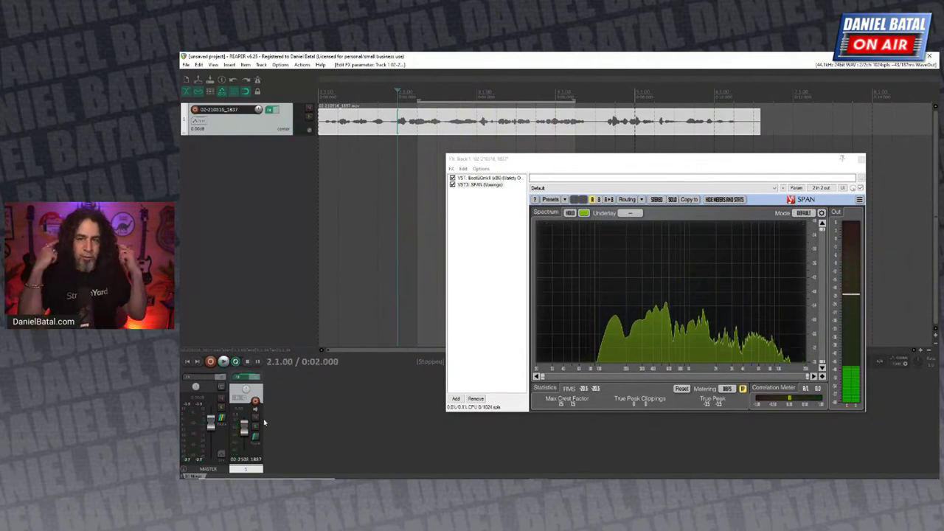
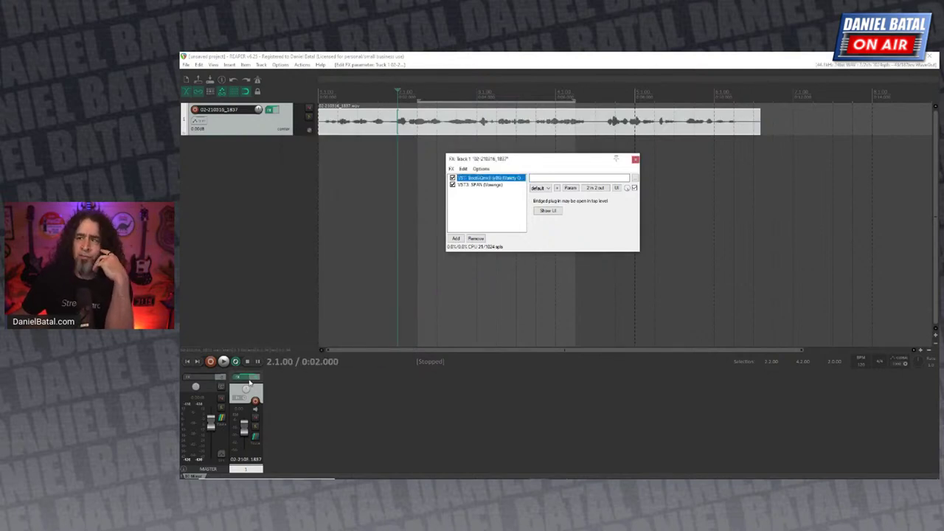
Add the DensitymkIII compressor to the track's effects chain and move its interface below the chain list.
{"action": "left_click", "coordinate": [456, 238]}
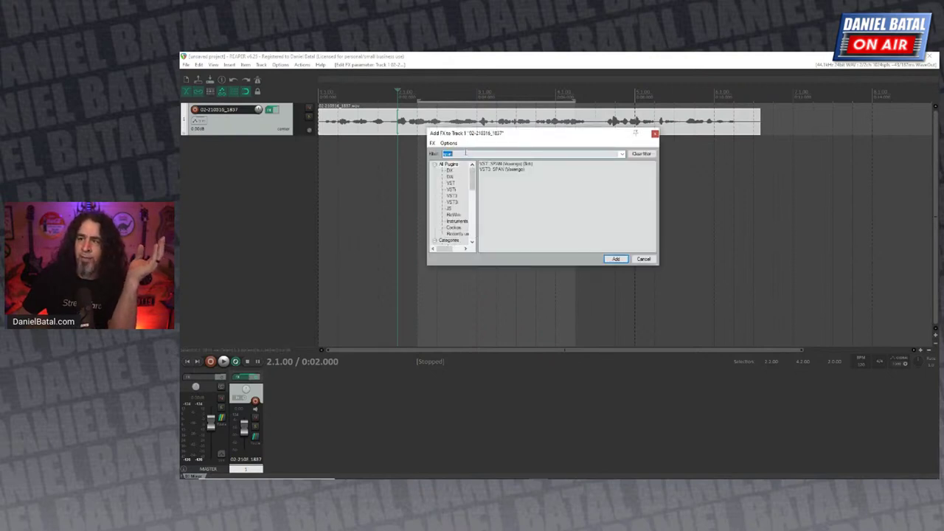
{"action": "key", "text": "BackSpace"}
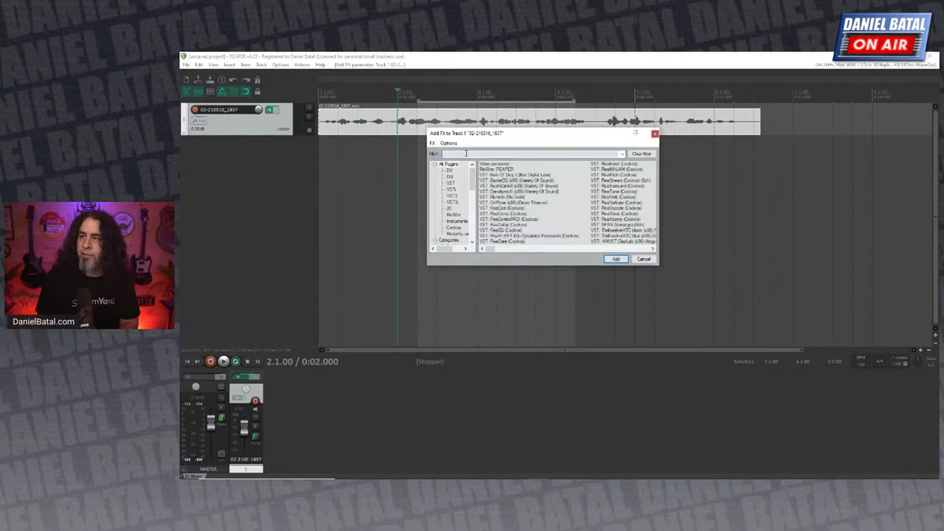
{"action": "left_click", "coordinate": [519, 192]}
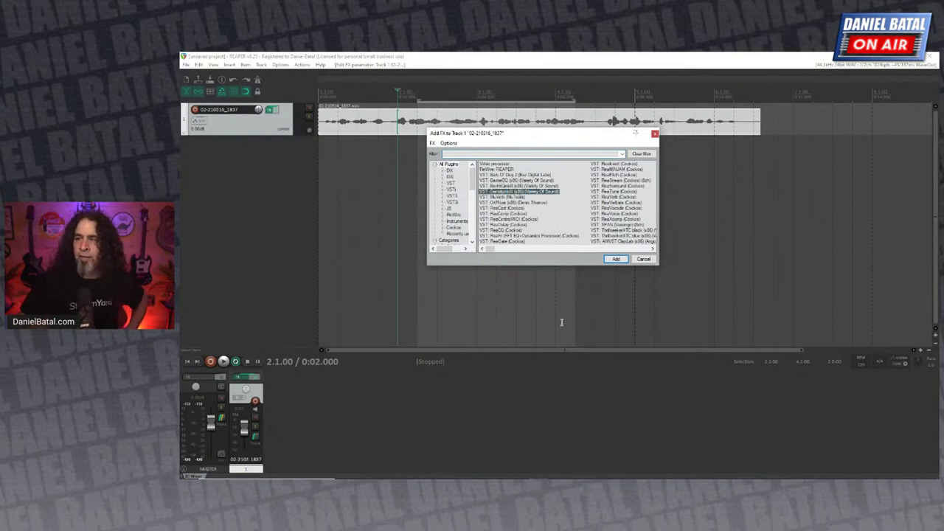
{"action": "left_click", "coordinate": [617, 259]}
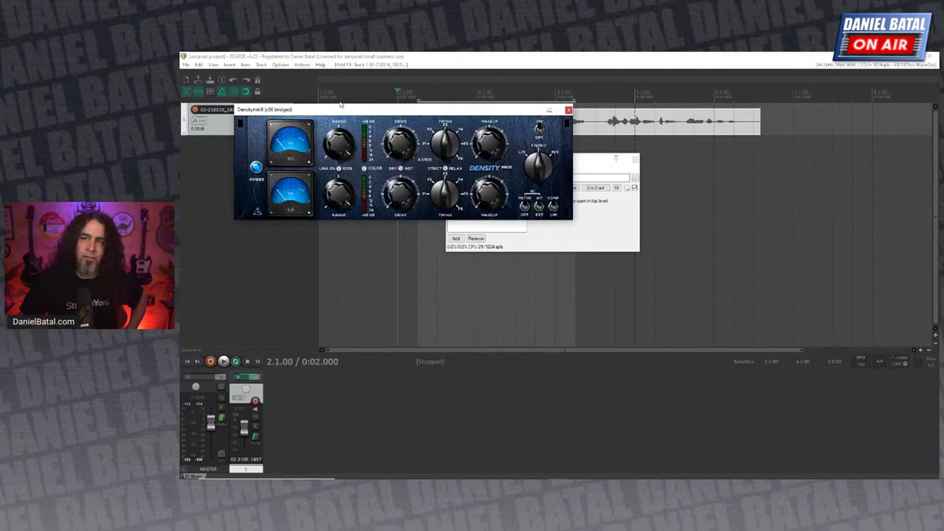
{"action": "left_click_drag", "start_coordinate": [354, 110], "coordinate": [469, 226]}
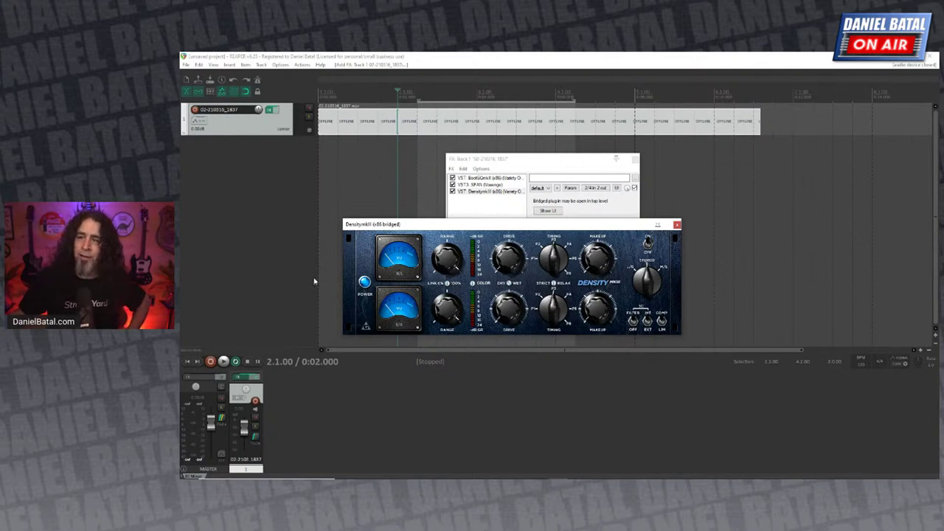
Adjust DensitymkIII's Drive while the track plays, then stop playback.
{"action": "left_click", "coordinate": [223, 361]}
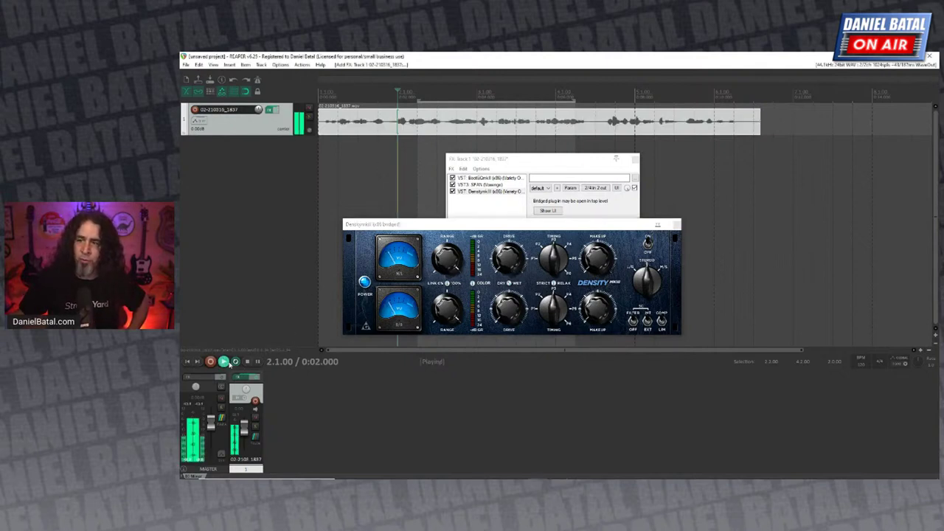
{"action": "left_click_drag", "start_coordinate": [506, 260], "coordinate": [505, 243]}
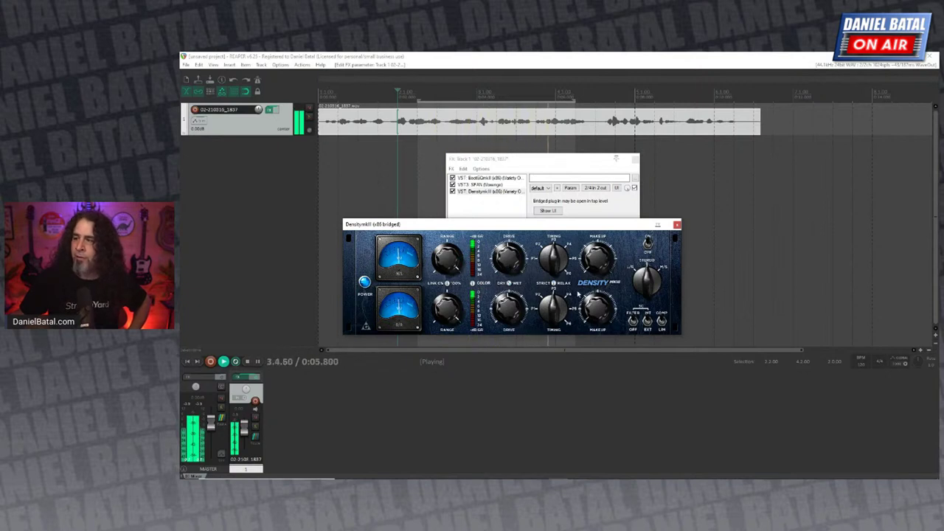
{"action": "key", "text": "space"}
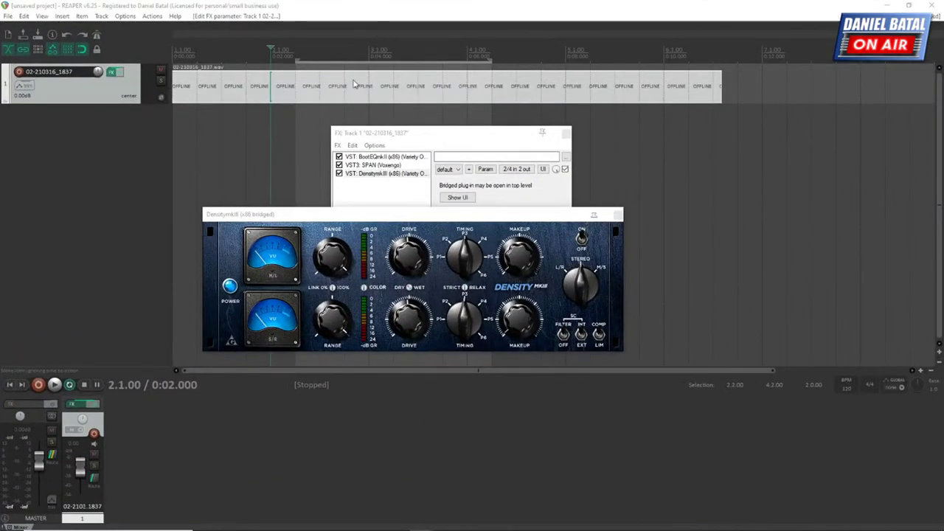
Play from 2.3.00 with DensitymkIII bypassed, then re-enable it during playback to compare the compressed sound.
{"action": "left_click", "coordinate": [319, 86]}
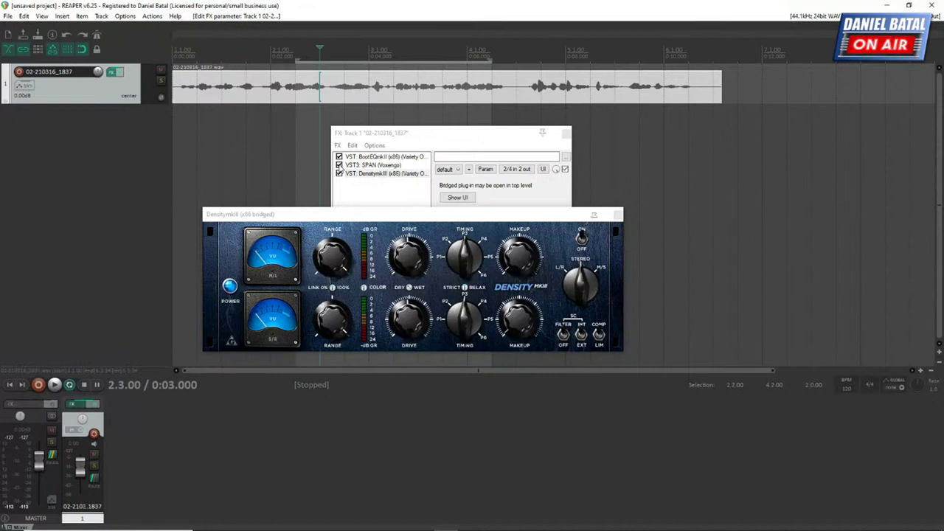
{"action": "left_click", "coordinate": [340, 173]}
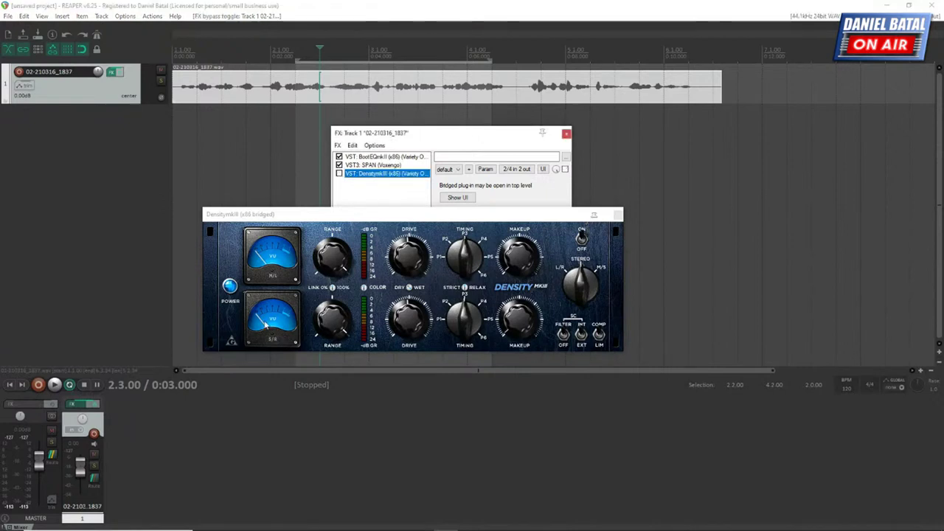
{"action": "left_click", "coordinate": [53, 385]}
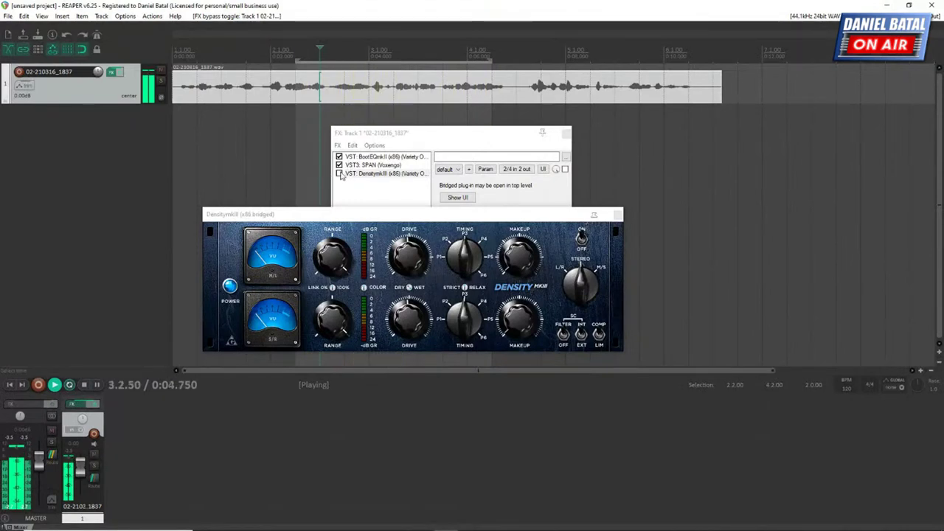
{"action": "left_click", "coordinate": [339, 173]}
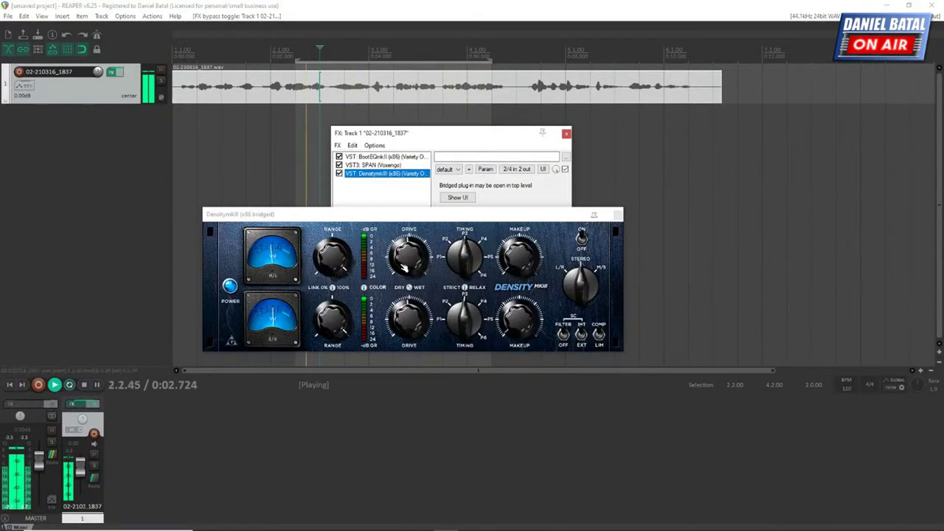
Set DensitymkIII's upper Timing to P2 while the track plays, then stop playback.
{"action": "left_click", "coordinate": [292, 255]}
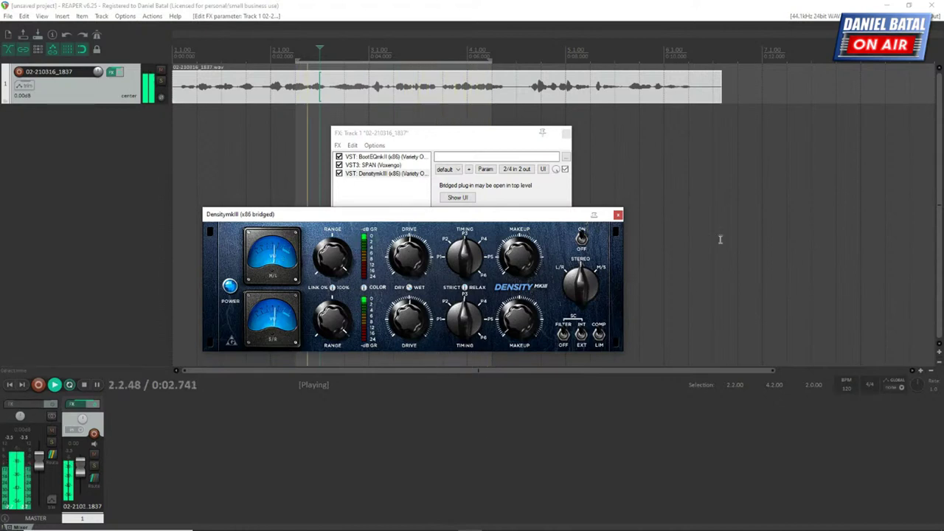
{"action": "left_click_drag", "start_coordinate": [461, 255], "coordinate": [445, 274]}
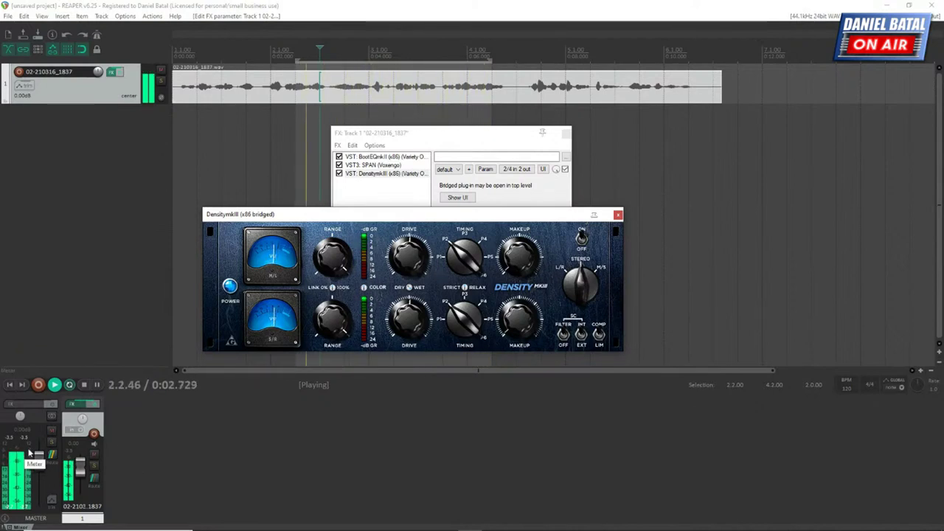
{"action": "left_click", "coordinate": [84, 384]}
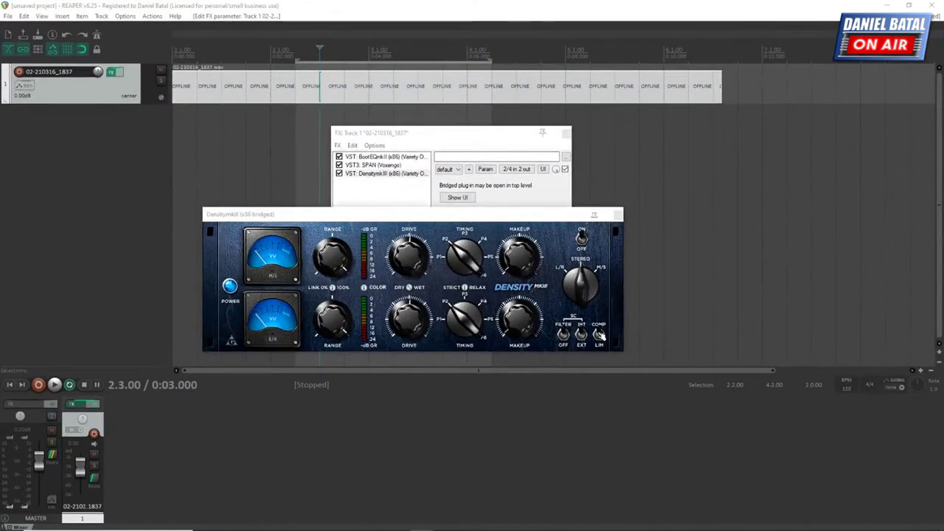
{"action": "left_click", "coordinate": [598, 338]}
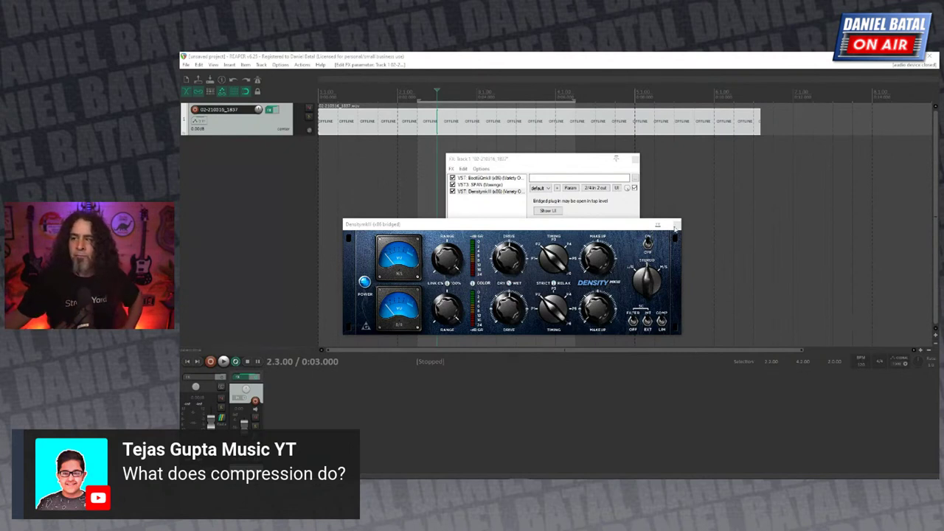
Close the DensitymkIII interface and add the ReaGate plug-in to the track's effects chain, filtering the plug-ins by "gate".
{"action": "left_click", "coordinate": [676, 225]}
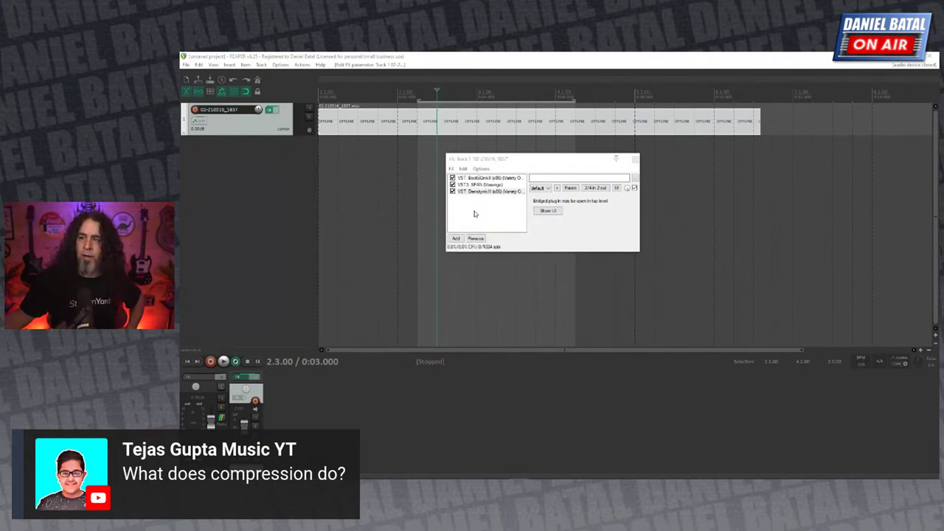
{"action": "double_click", "coordinate": [487, 214]}
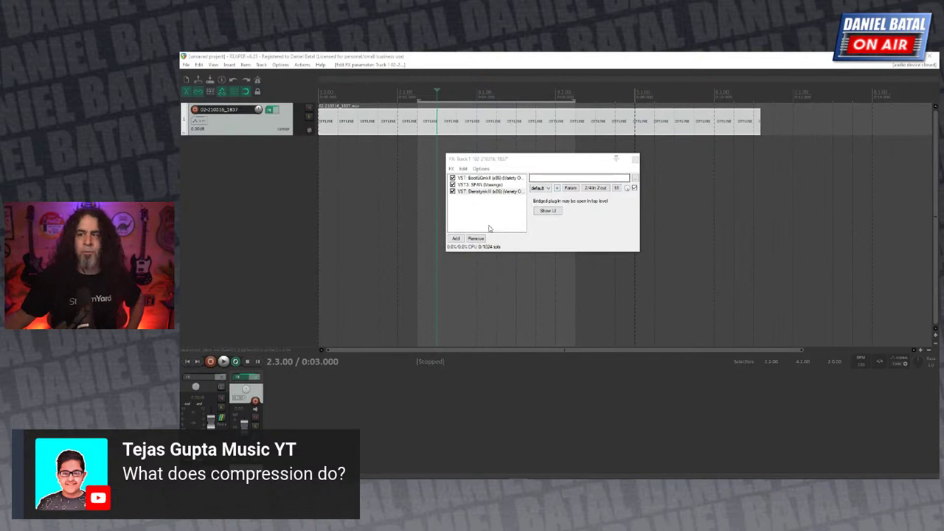
{"action": "type", "text": "noise"}
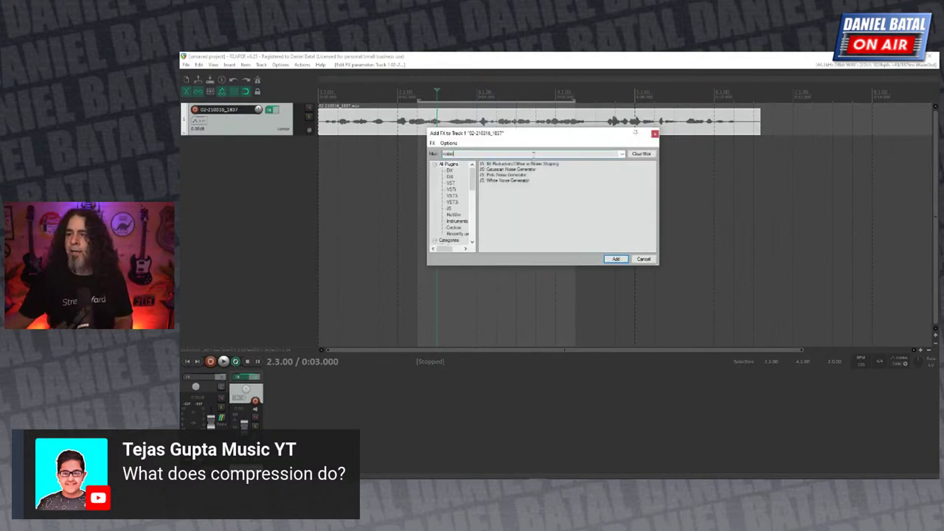
{"action": "type", "text": " gate"}
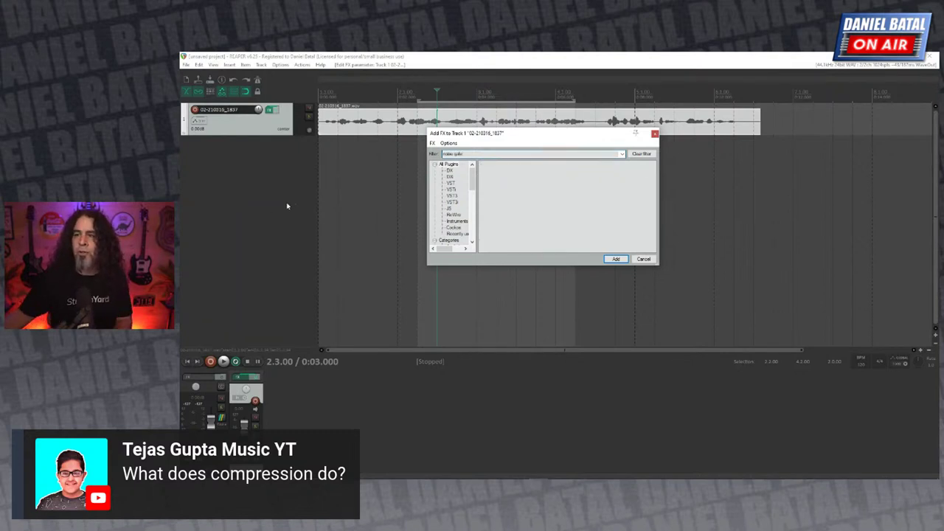
{"action": "key", "text": "ctrl+a"}
{"action": "type", "text": "gate"}
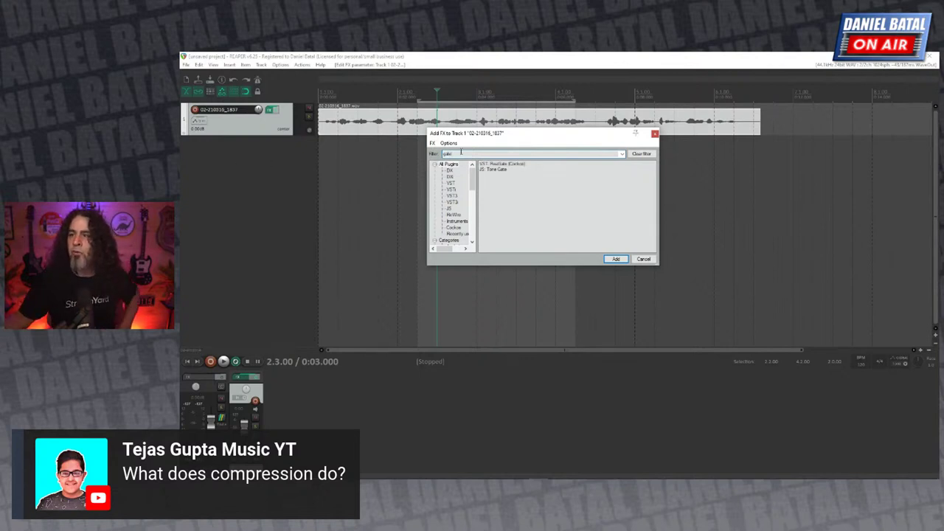
{"action": "left_click", "coordinate": [503, 163]}
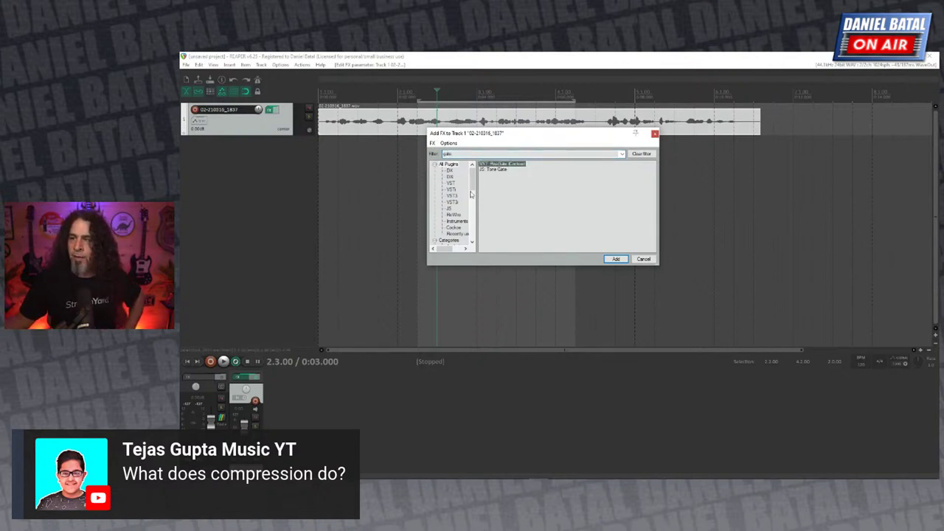
{"action": "left_click", "coordinate": [616, 259]}
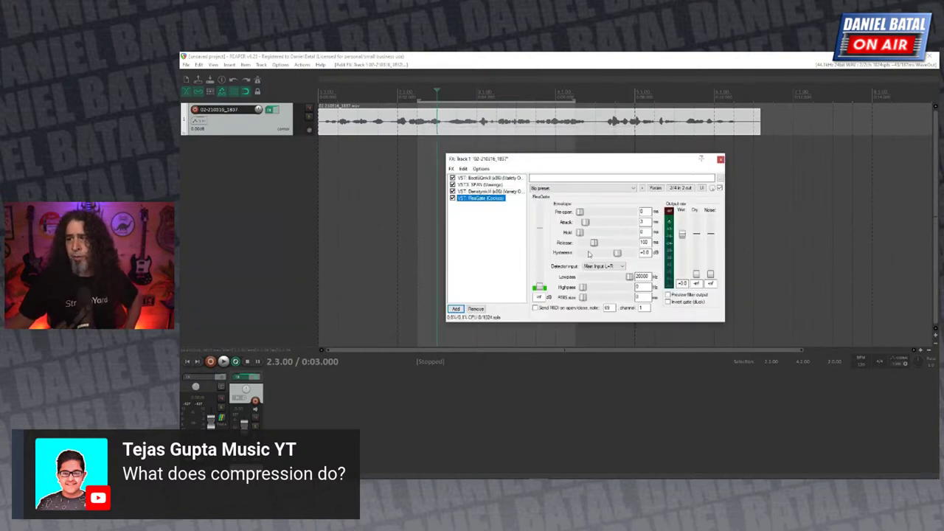
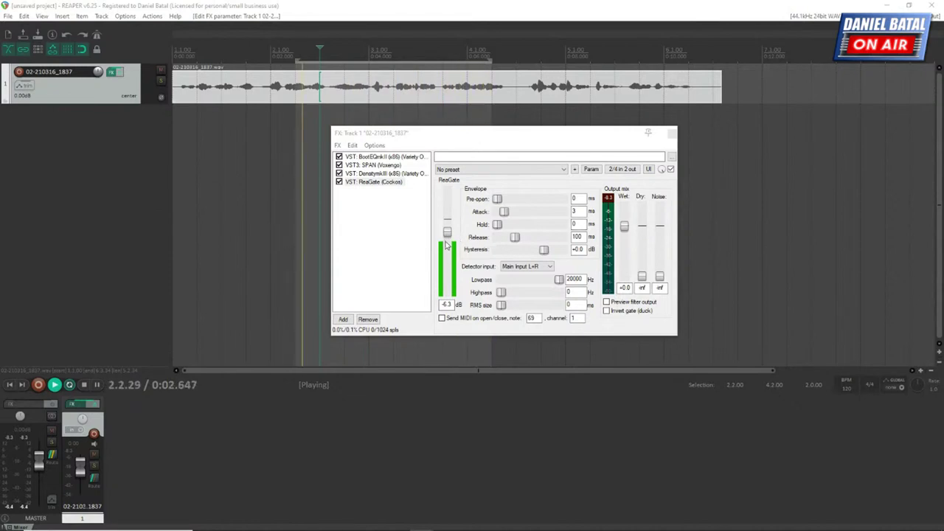
Lower ReaGate's threshold to about -20.3 dB during playback and set the time selection to 4.2.00–6.2.00.
{"action": "left_click", "coordinate": [447, 233]}
{"action": "left_click_drag", "start_coordinate": [446, 236], "coordinate": [446, 260]}
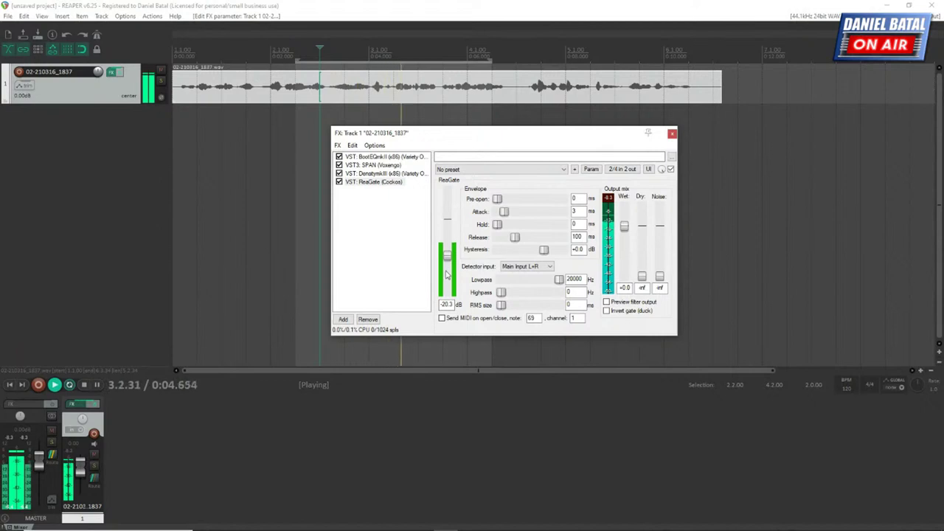
{"action": "left_click_drag", "start_coordinate": [494, 65], "coordinate": [679, 68]}
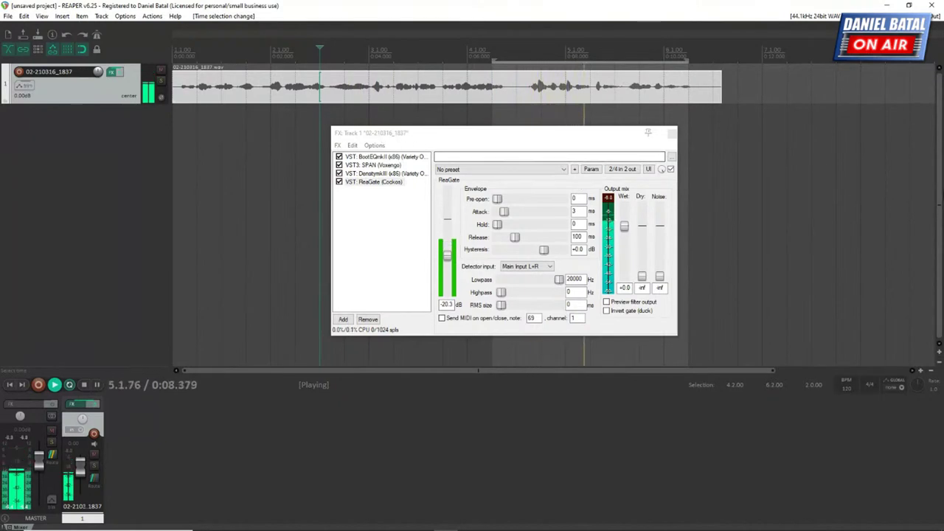
Lower ReaGate's threshold to about -46.2 dB while the selected range plays, then stop playback.
{"action": "mouse_move", "coordinate": [447, 256]}
{"action": "left_mouse_down"}
{"action": "mouse_move", "coordinate": [447, 278]}
{"action": "mouse_move", "coordinate": [445, 269]}
{"action": "left_mouse_up"}
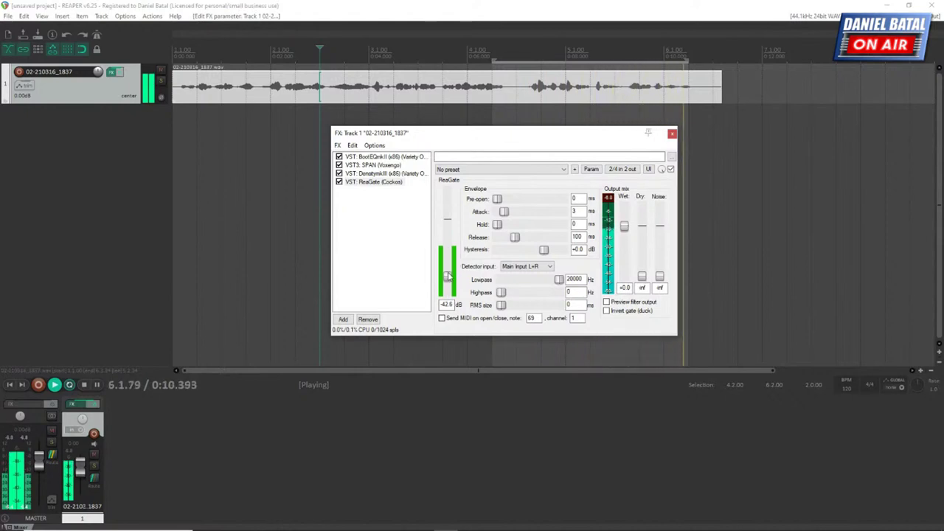
{"action": "left_click_drag", "start_coordinate": [447, 276], "coordinate": [447, 284]}
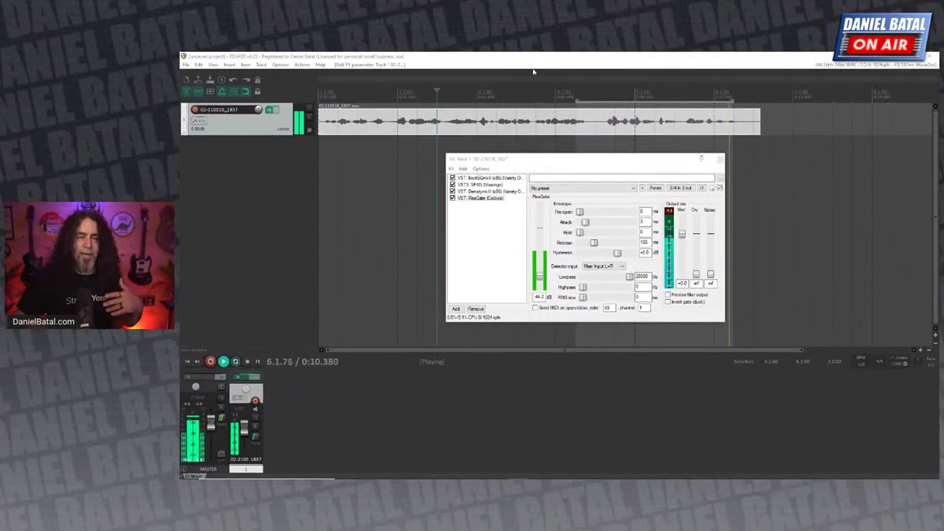
{"action": "left_click", "coordinate": [248, 362]}
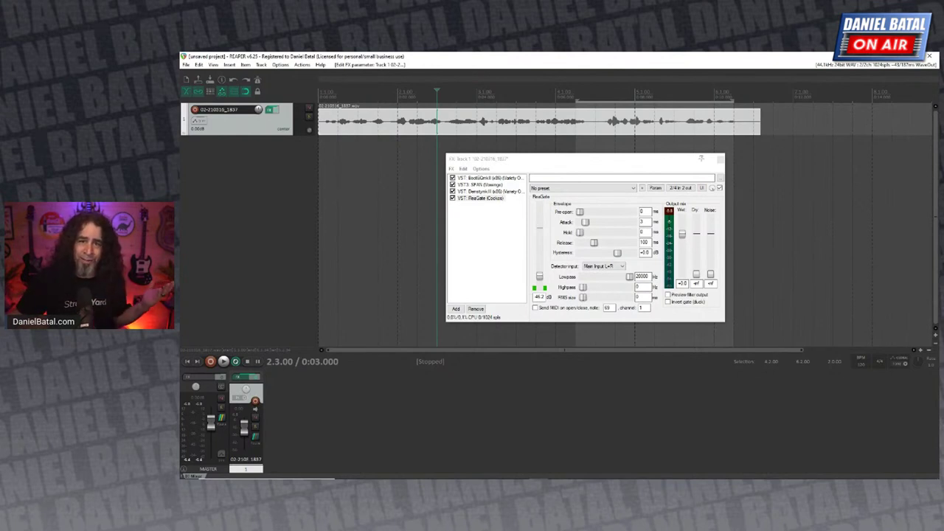
{"action": "key", "text": "alt+Tab"}
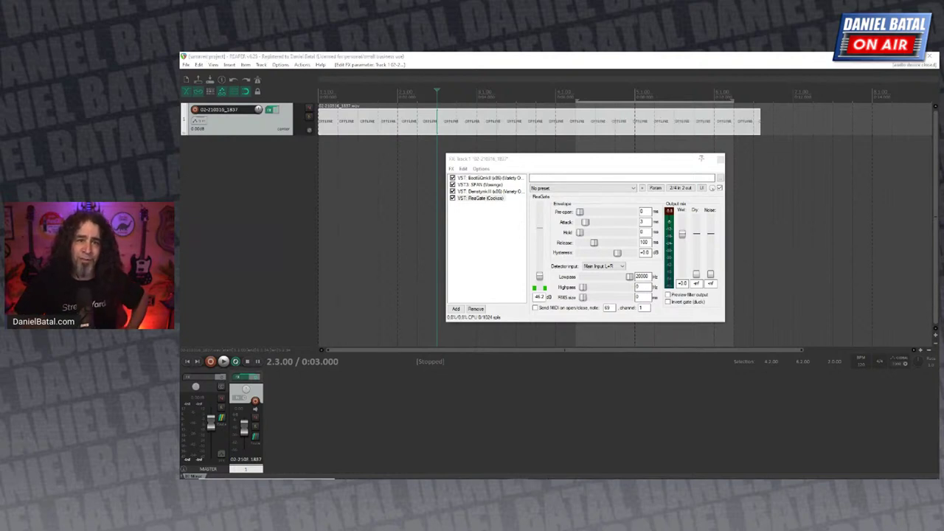
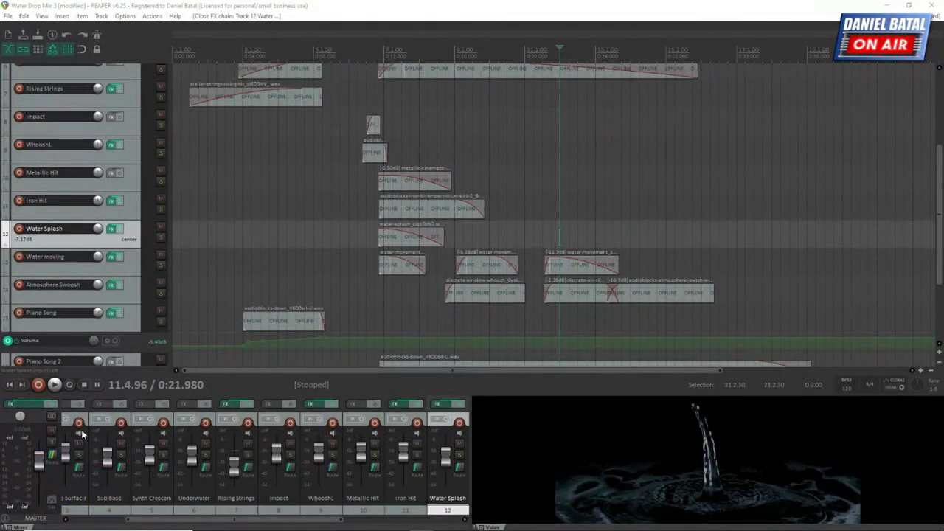
Add the OrilRiver reverb to the Sub Bass track's effects chain, then close its interface and bypass it.
{"action": "left_click", "coordinate": [101, 404]}
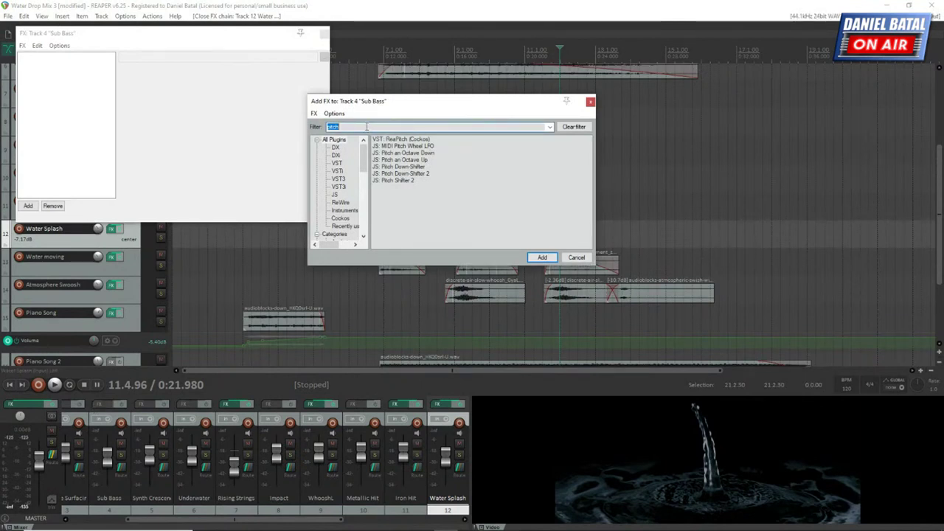
{"action": "type", "text": "or"}
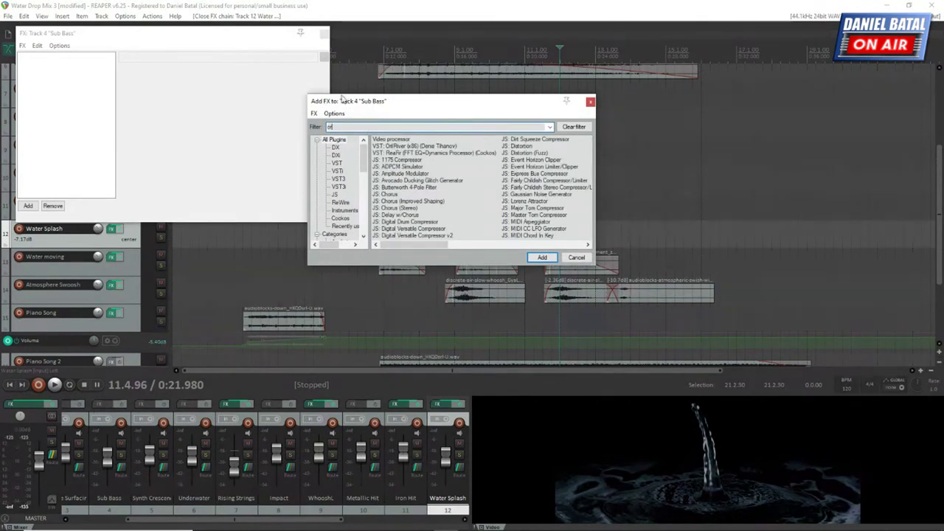
{"action": "left_click", "coordinate": [413, 146]}
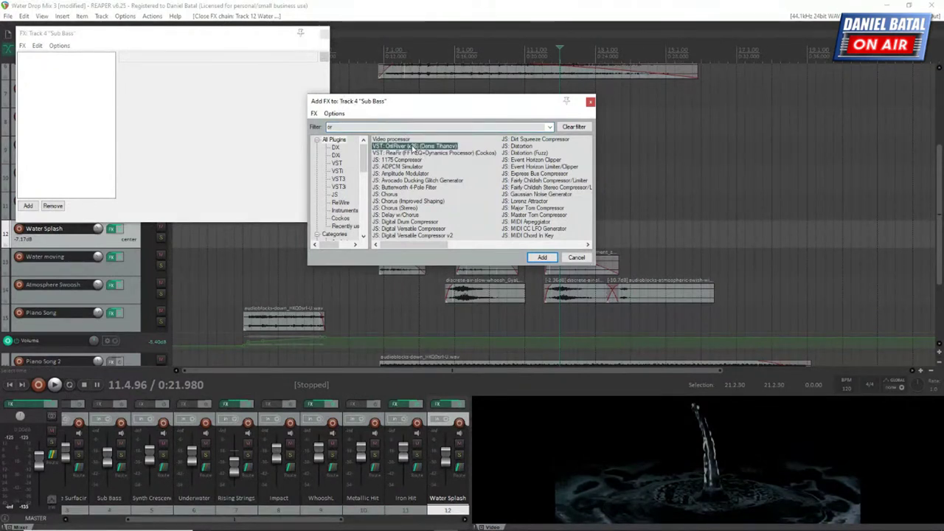
{"action": "double_click", "coordinate": [413, 146]}
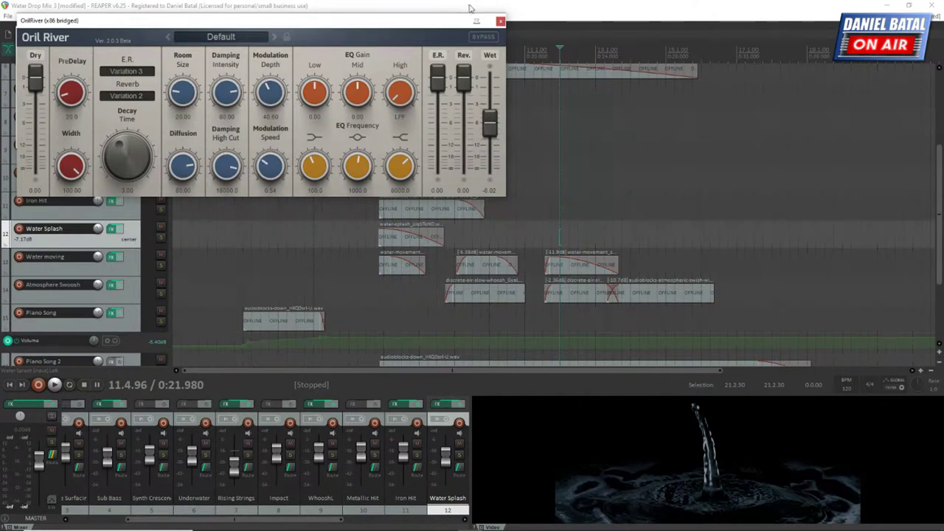
{"action": "left_click", "coordinate": [500, 22]}
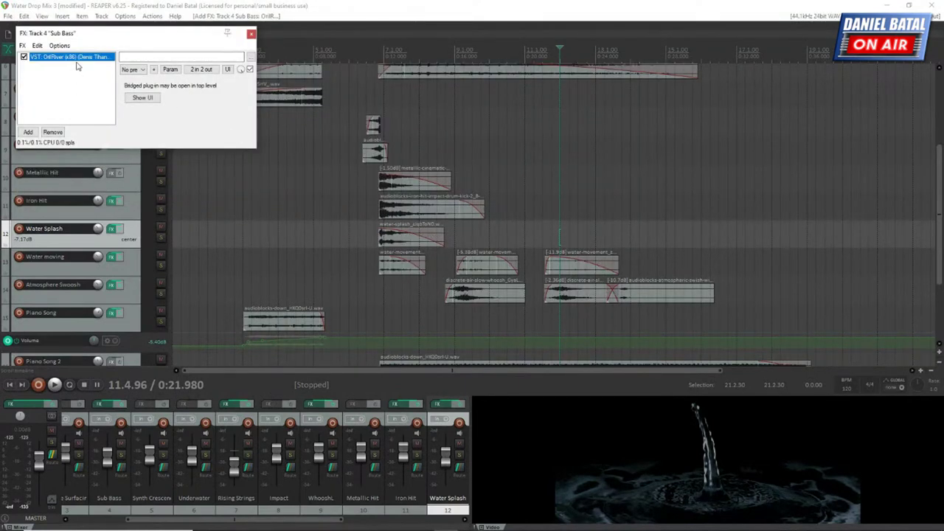
{"action": "left_click", "coordinate": [24, 56]}
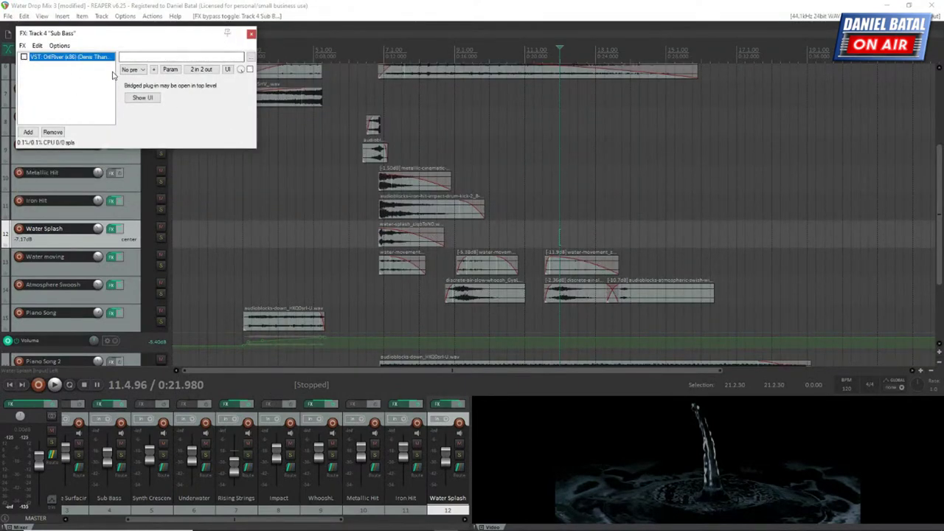
Add the ReaVerb plug-in to the Sub Bass track's effects chain, filtering the plug-ins by "verb".
{"action": "left_click", "coordinate": [28, 132]}
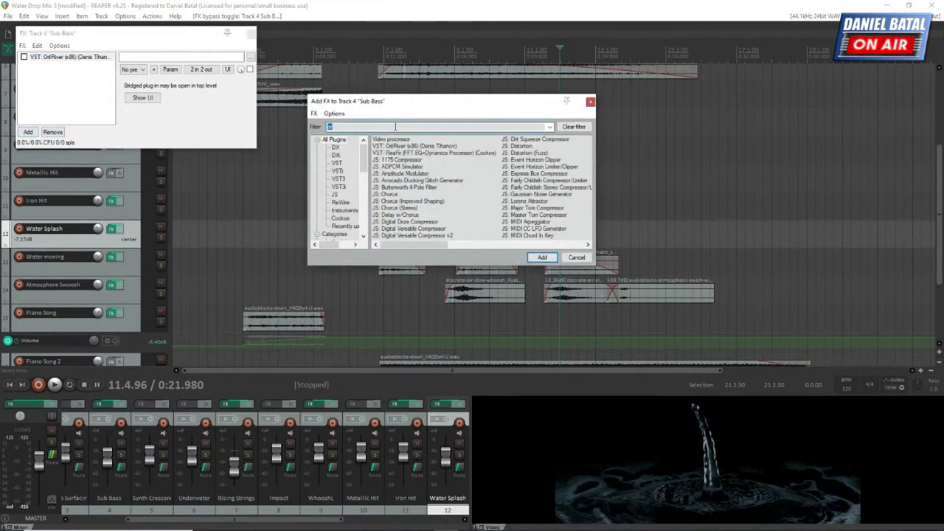
{"action": "type", "text": "reverb"}
{"action": "double_click", "coordinate": [375, 125]}
{"action": "key", "text": "BackSpace"}
{"action": "type", "text": "verb"}
{"action": "key", "text": "BackSpace"}
{"action": "type", "text": "er"}
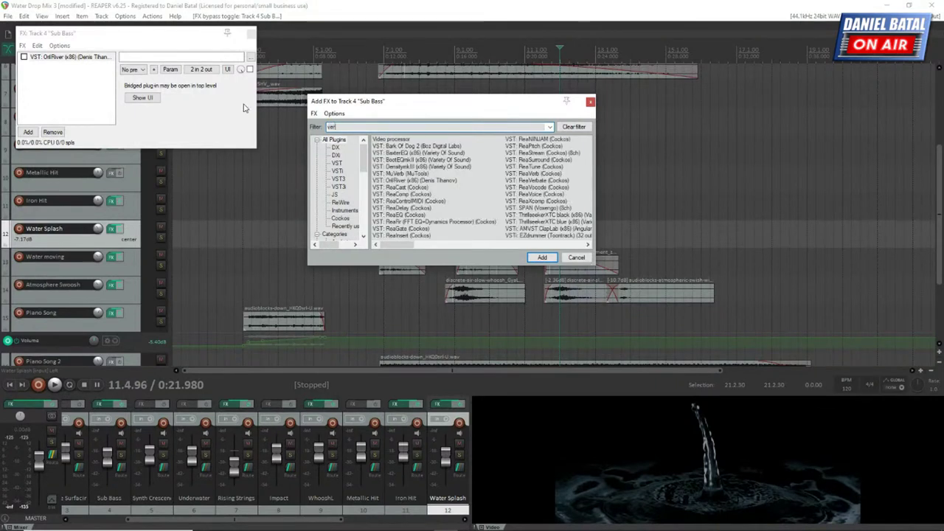
{"action": "type", "text": "b"}
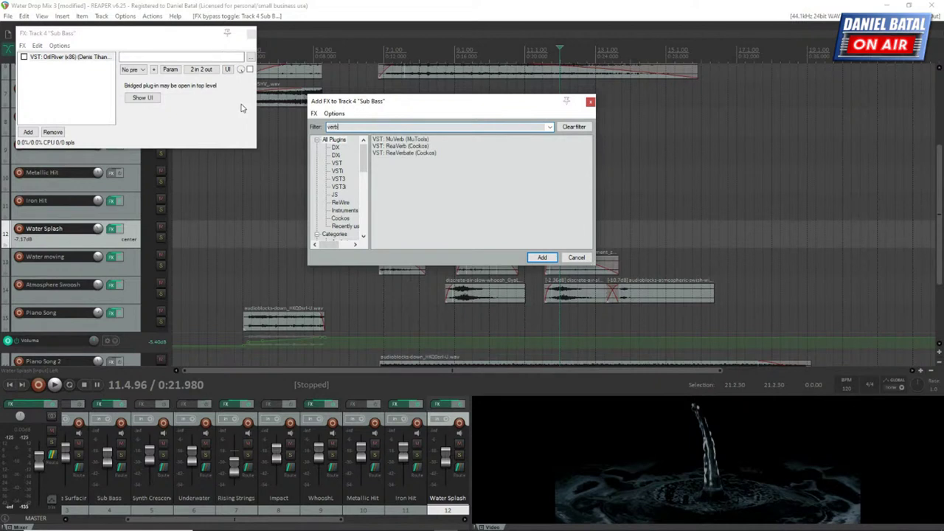
{"action": "double_click", "coordinate": [386, 146]}
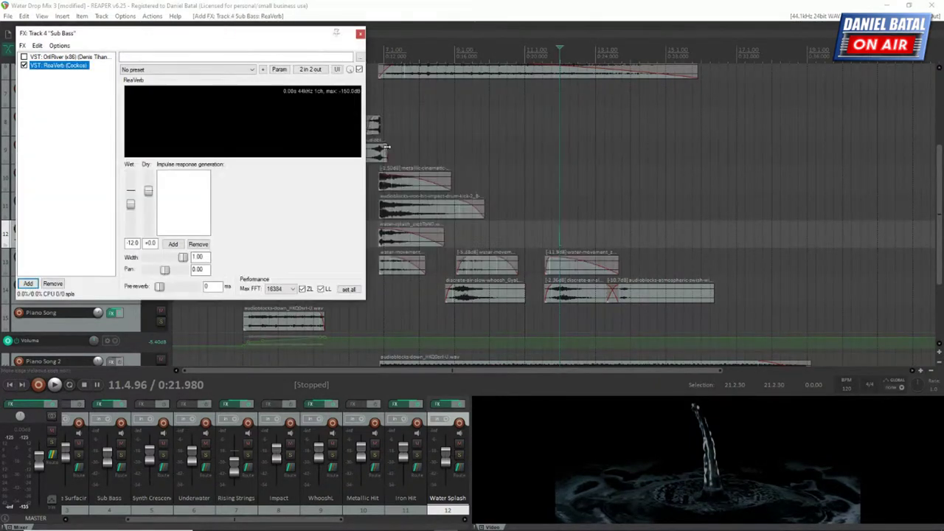
View the presets available for ReaVerb, then close the Sub Bass effects chain.
{"action": "left_click", "coordinate": [159, 70]}
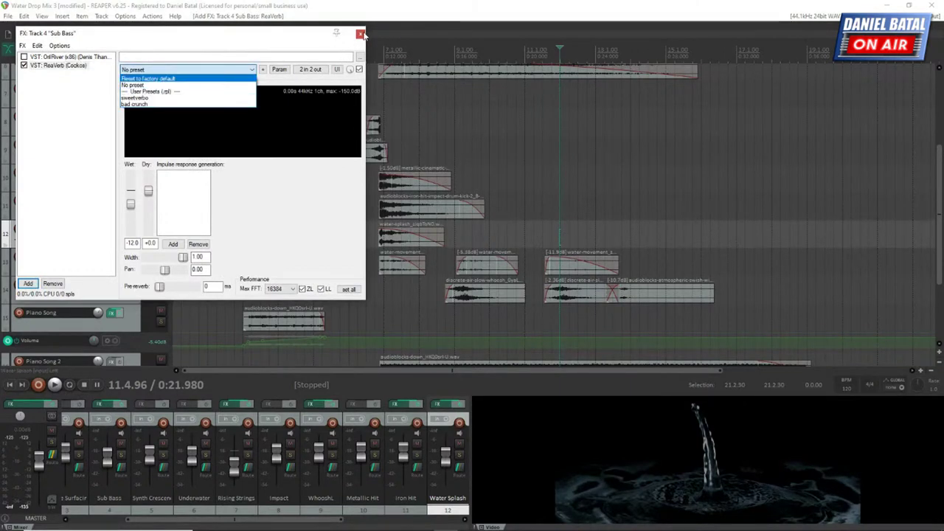
{"action": "left_click", "coordinate": [26, 67]}
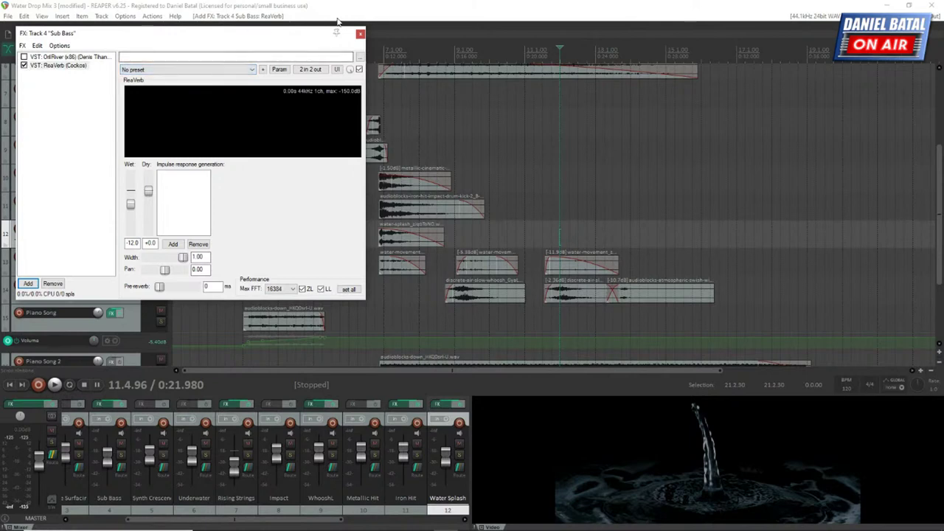
{"action": "left_click", "coordinate": [360, 34]}
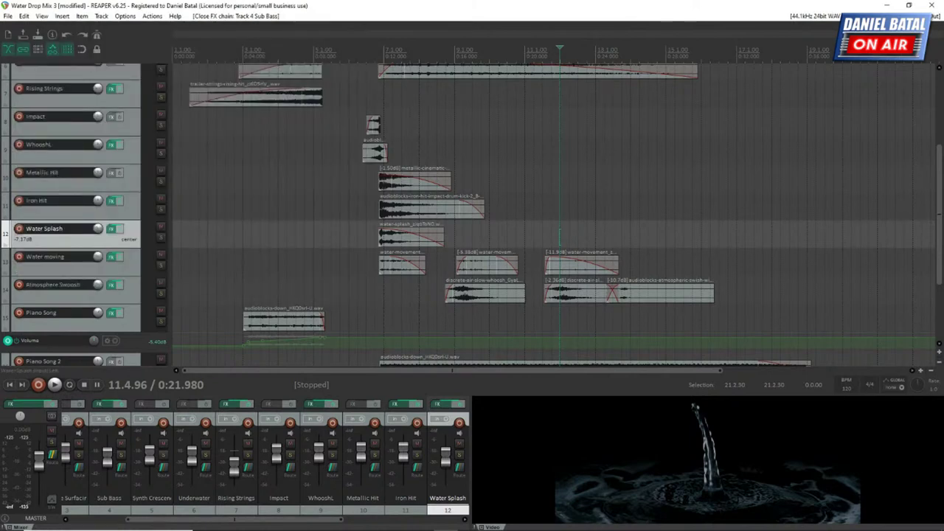